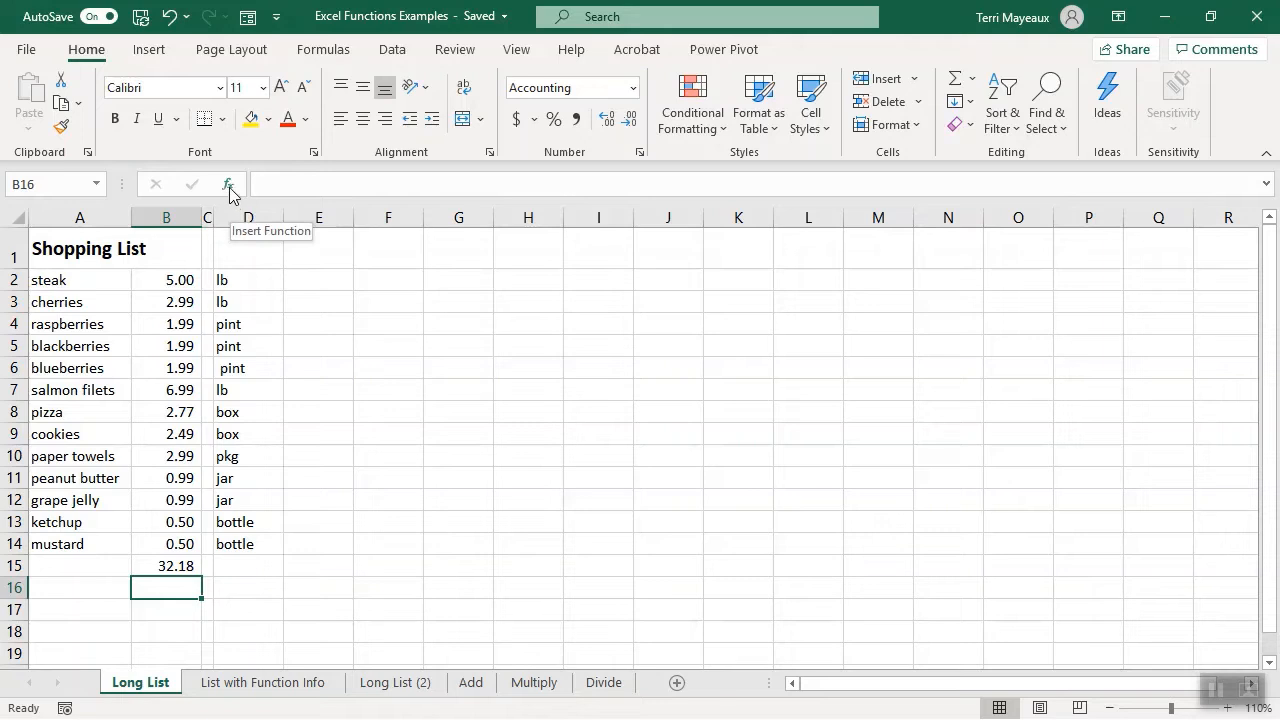
# - Examine the Insert Function dialog and the recently used, financial, logical, date and time, math and trig, and additional function lists
pyautogui.click(229, 185)
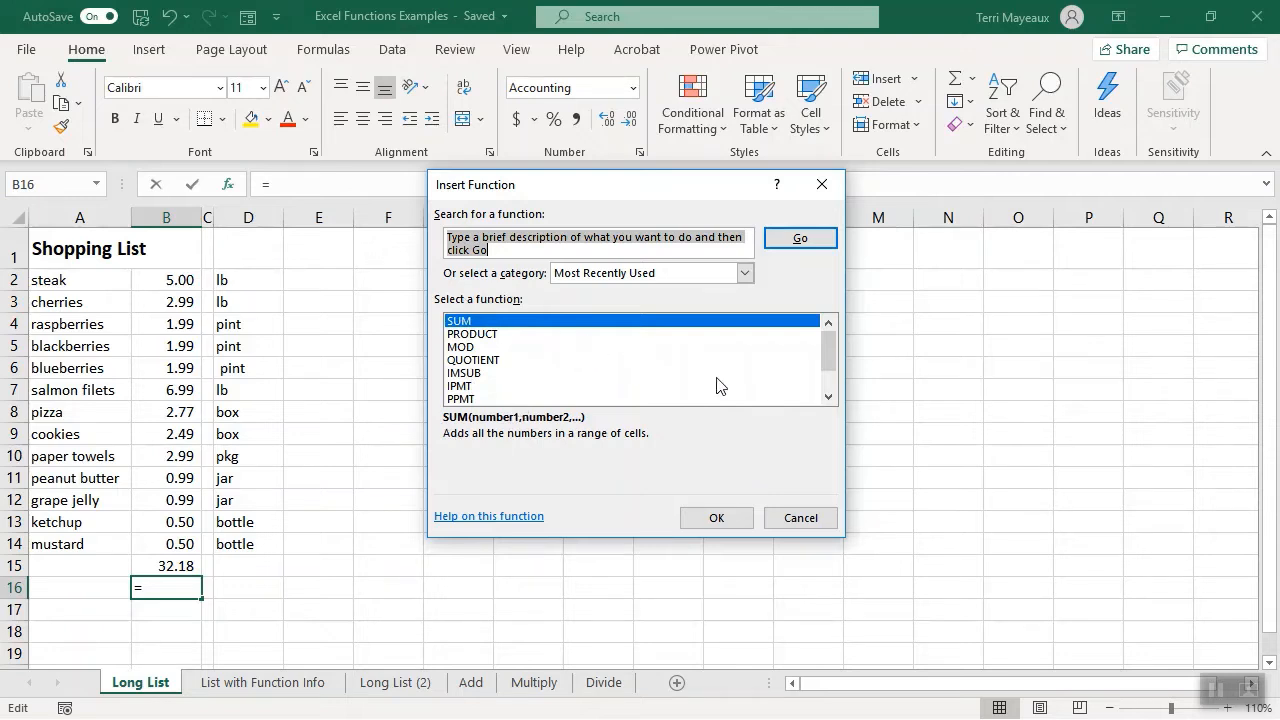
pyautogui.click(799, 519)
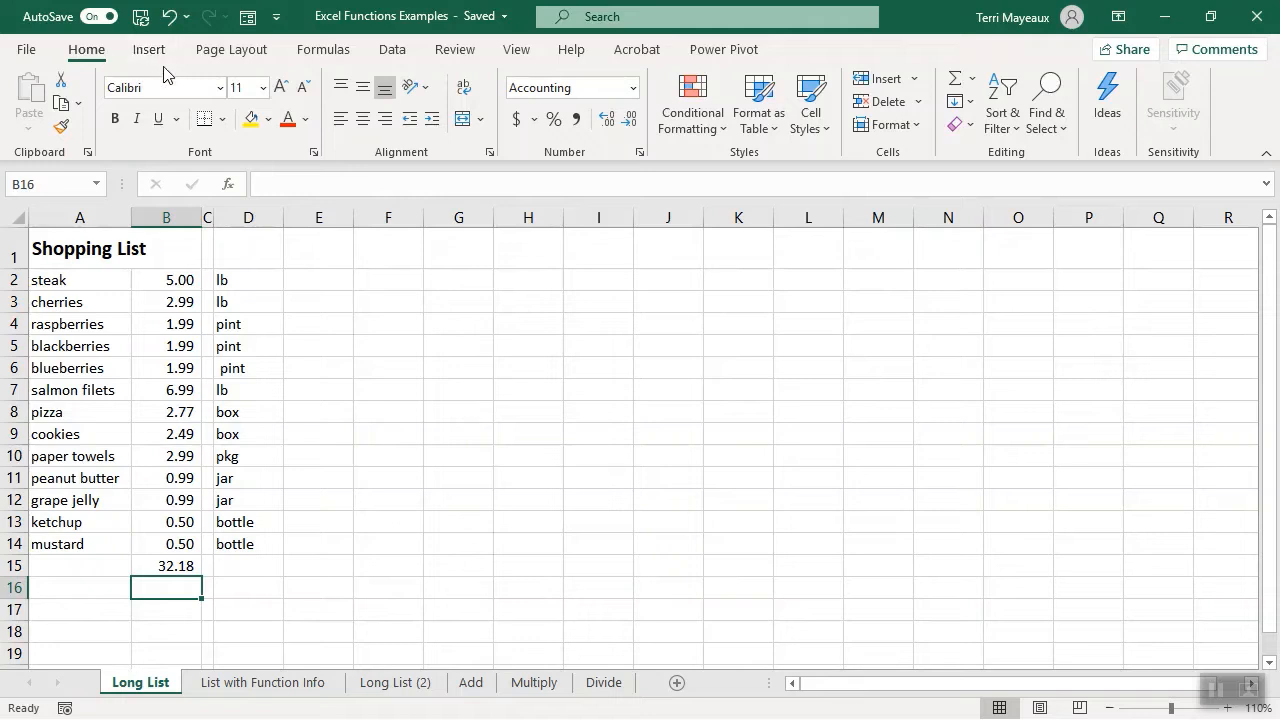
pyautogui.click(338, 61)
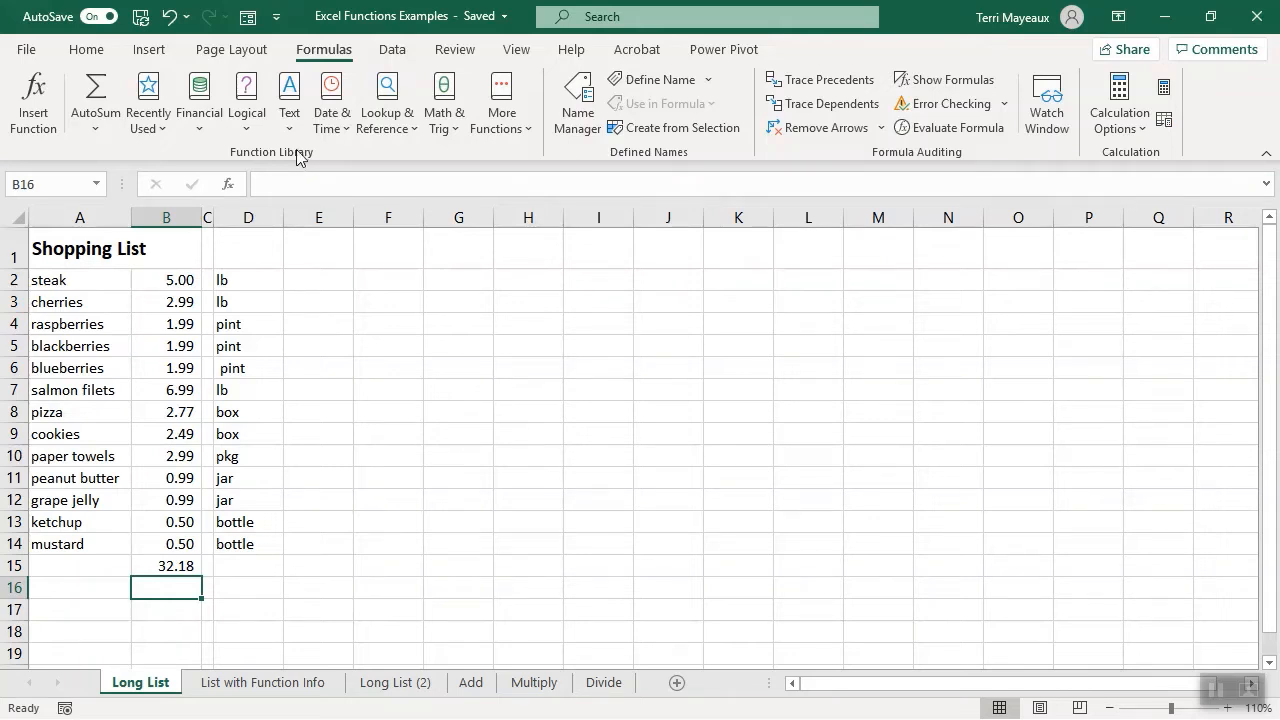
pyautogui.click(163, 128)
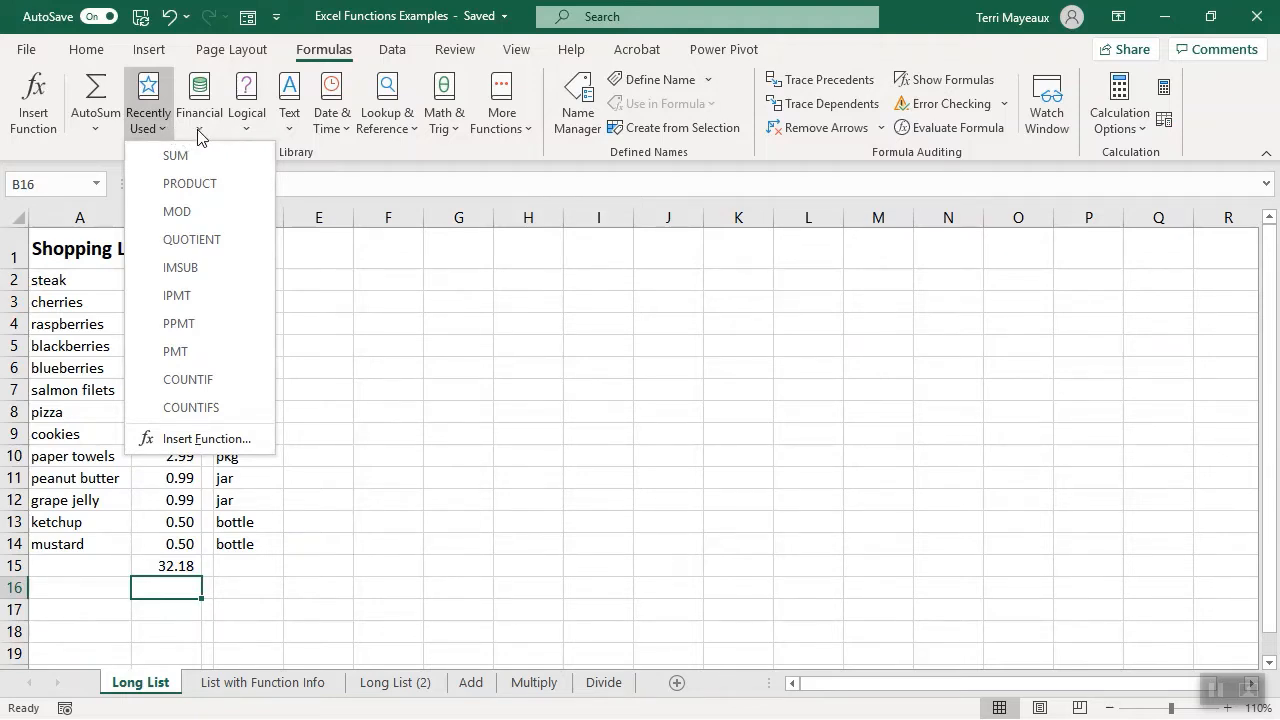
pyautogui.click(197, 129)
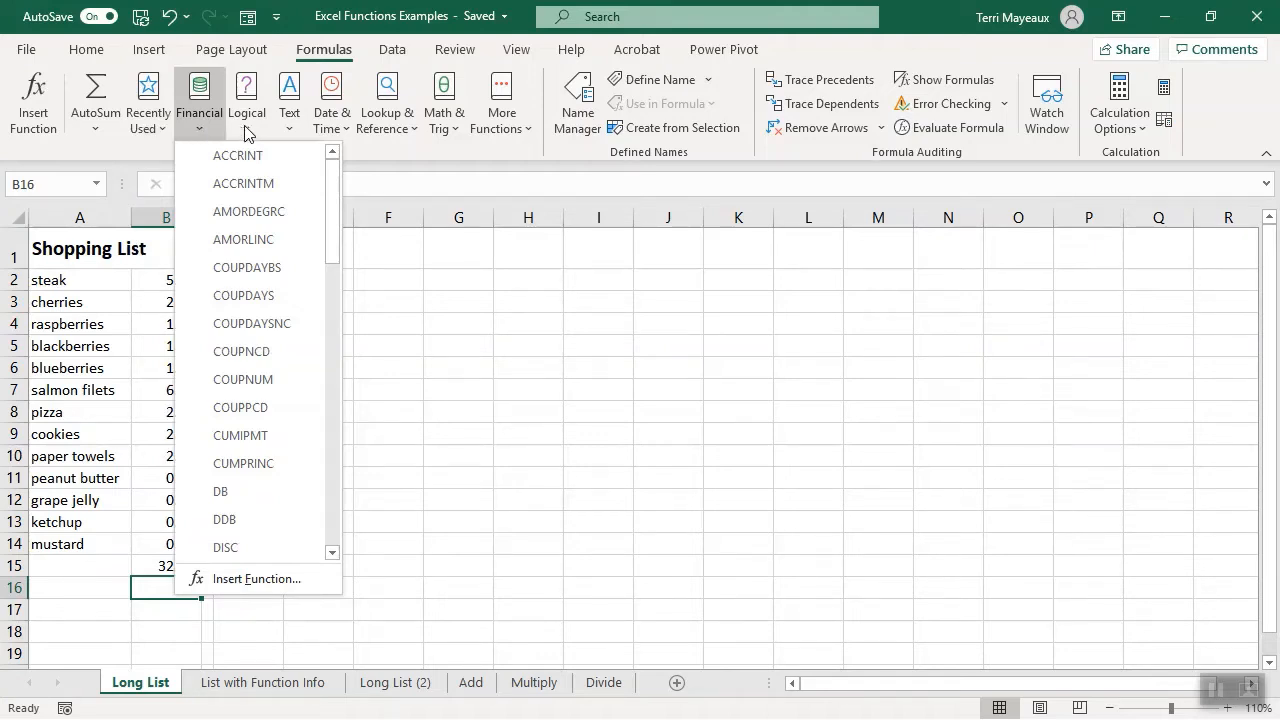
pyautogui.click(244, 129)
pyautogui.click(244, 133)
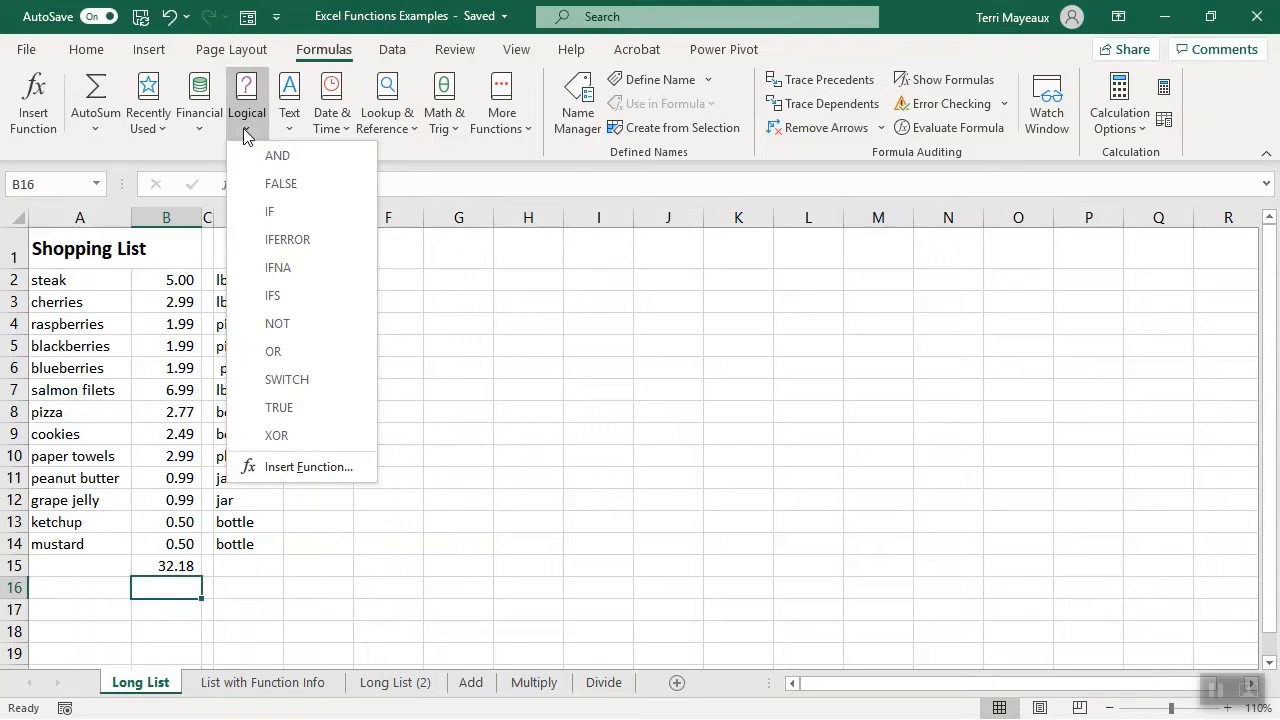
pyautogui.click(346, 135)
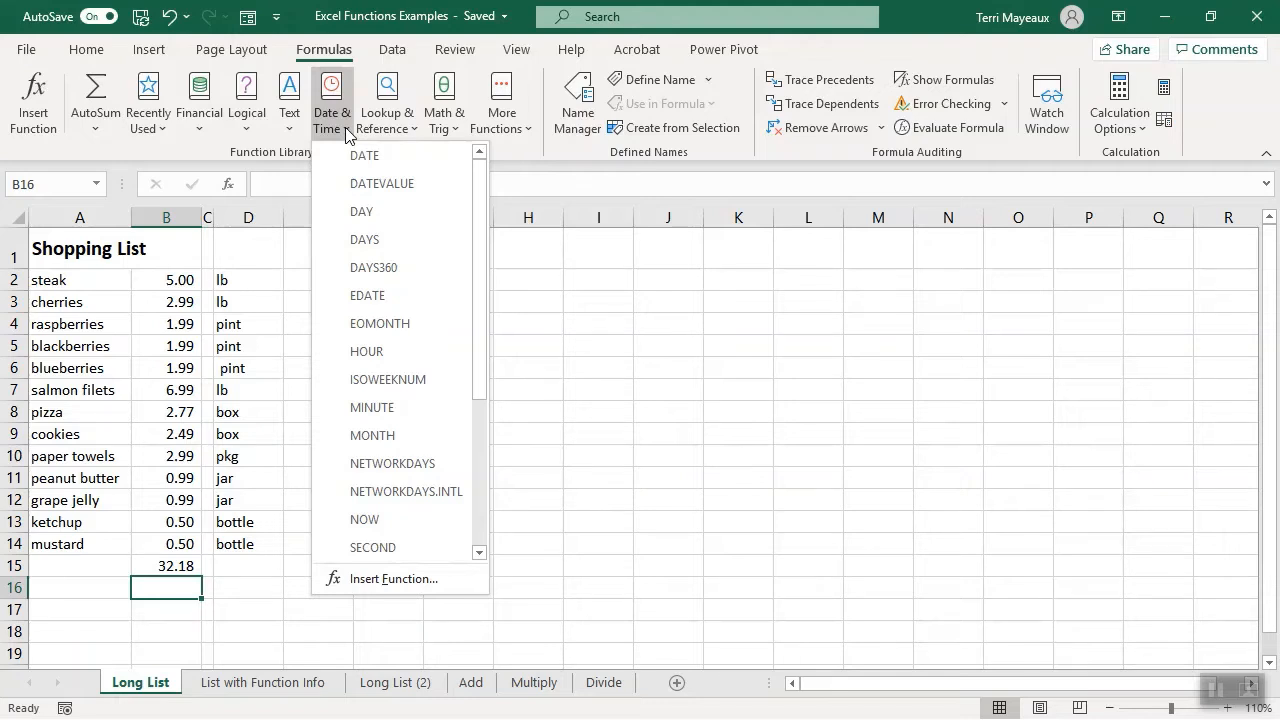
pyautogui.click(458, 136)
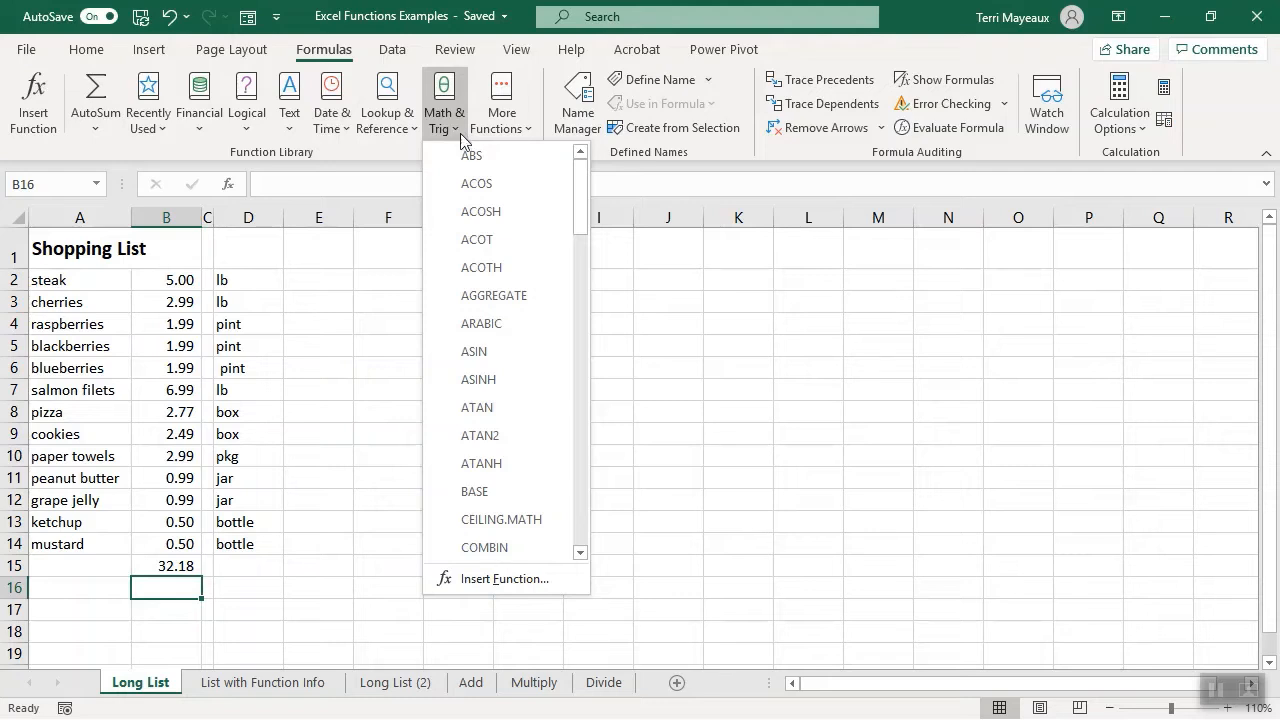
pyautogui.click(529, 136)
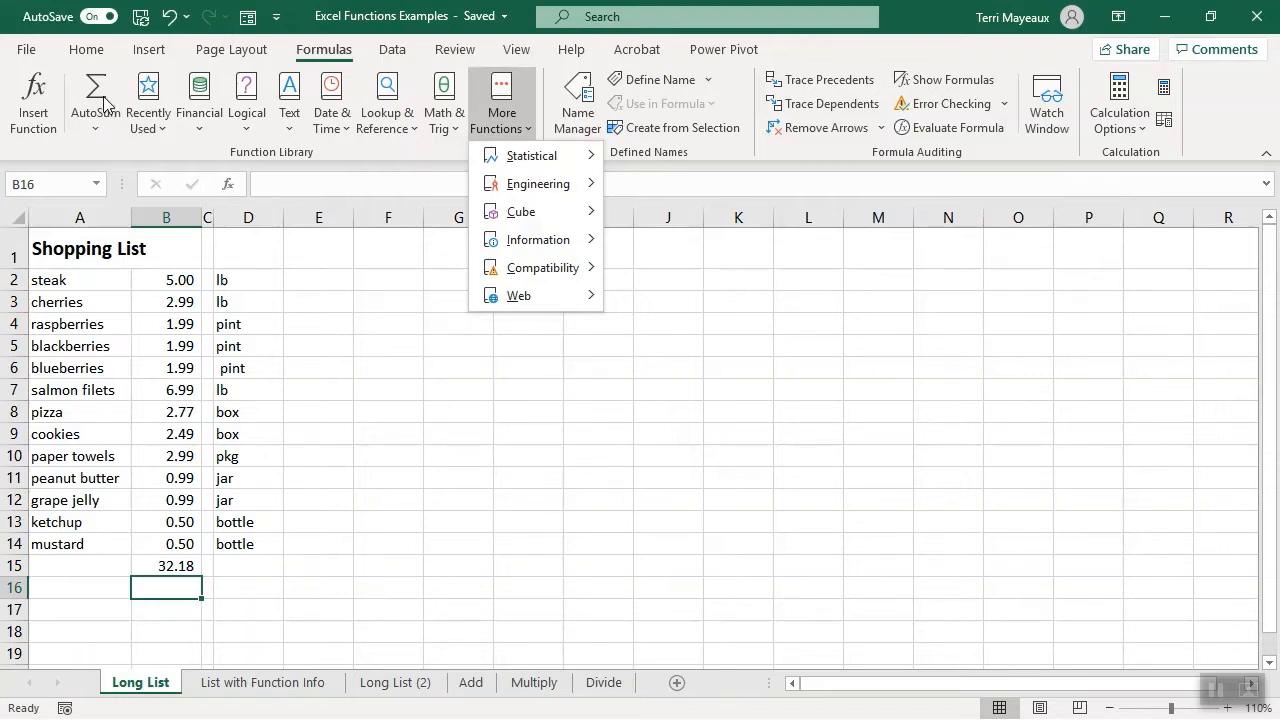
# - Open the Insert Function dialog for cell B16 and browse the Most Recently Used category
pyautogui.click(45, 107)
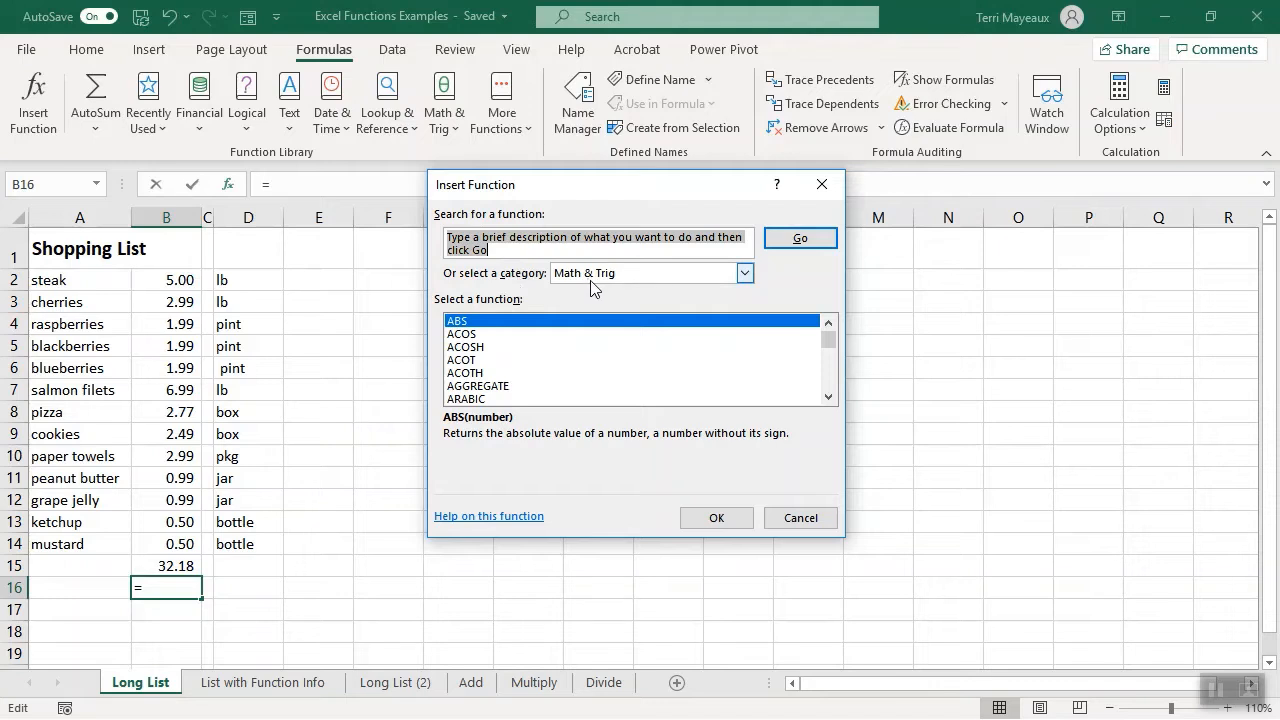
pyautogui.click(744, 274)
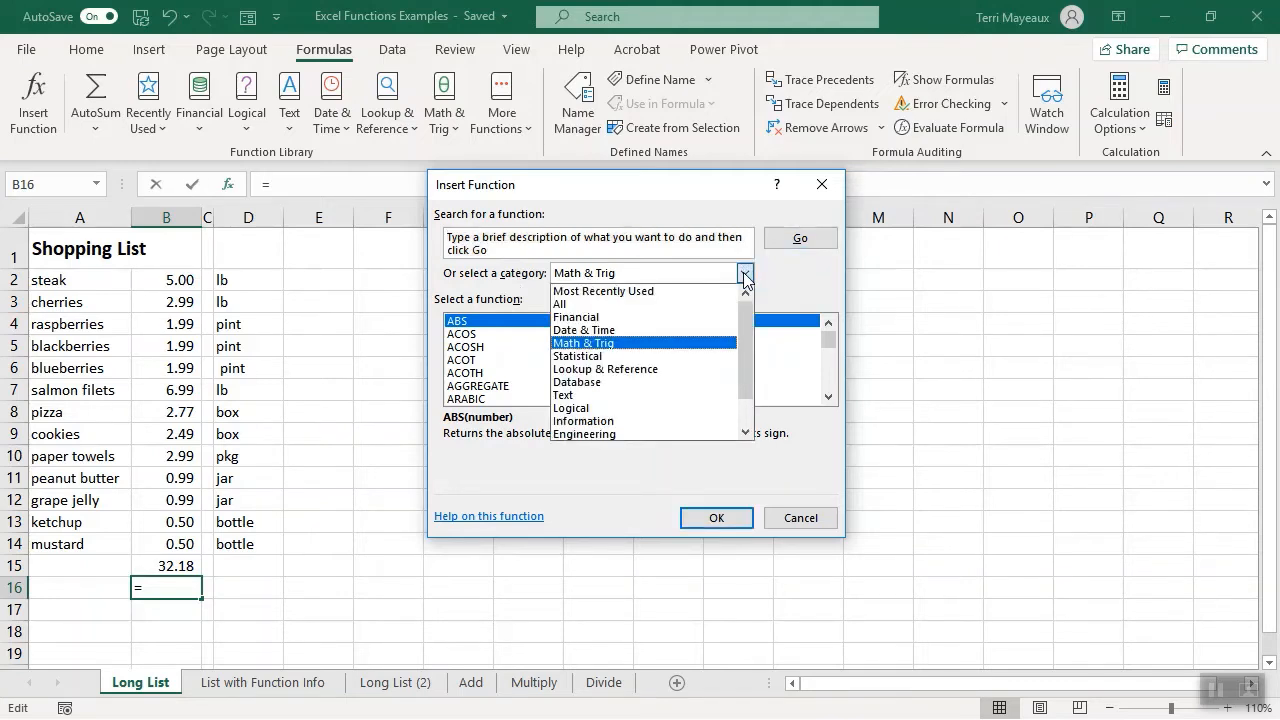
pyautogui.click(658, 291)
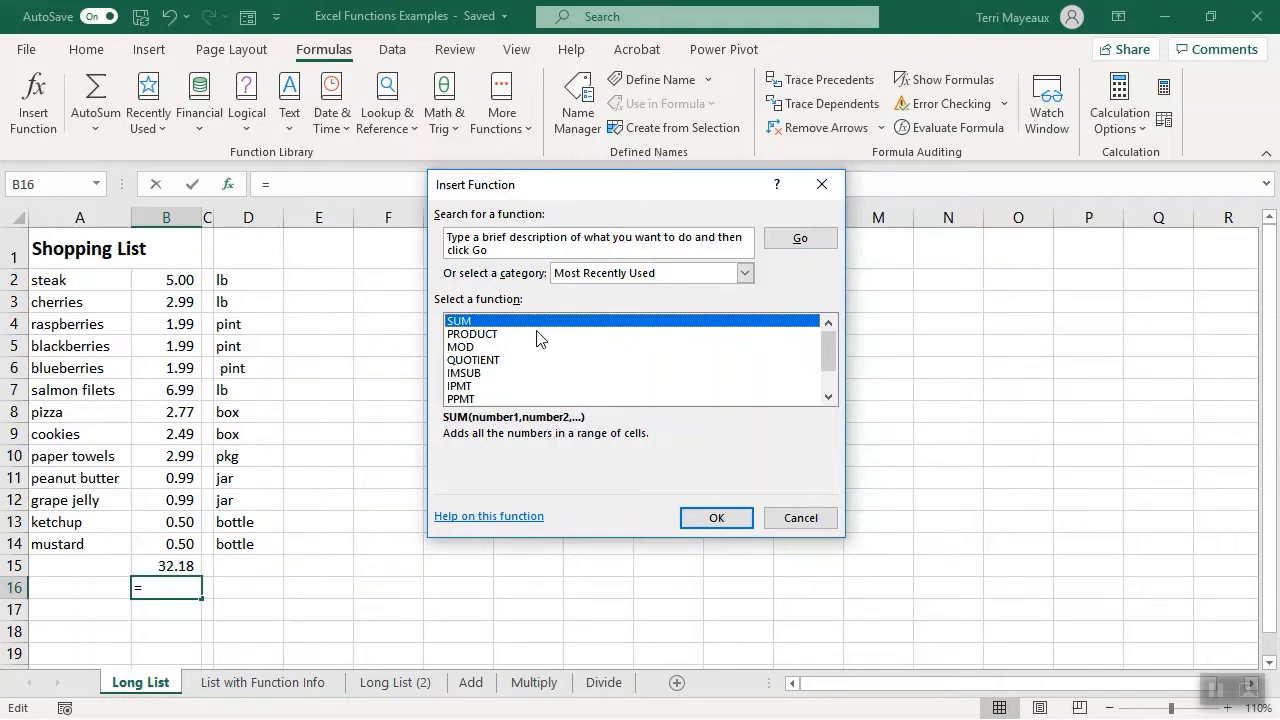
pyautogui.moveTo(831, 346)
pyautogui.mouseDown()
pyautogui.moveTo(831, 364)
pyautogui.moveTo(827, 338)
pyautogui.mouseUp()
# - Search the available functions for "add numbers" and choose SUM for cell B16
pyautogui.click(452, 244)
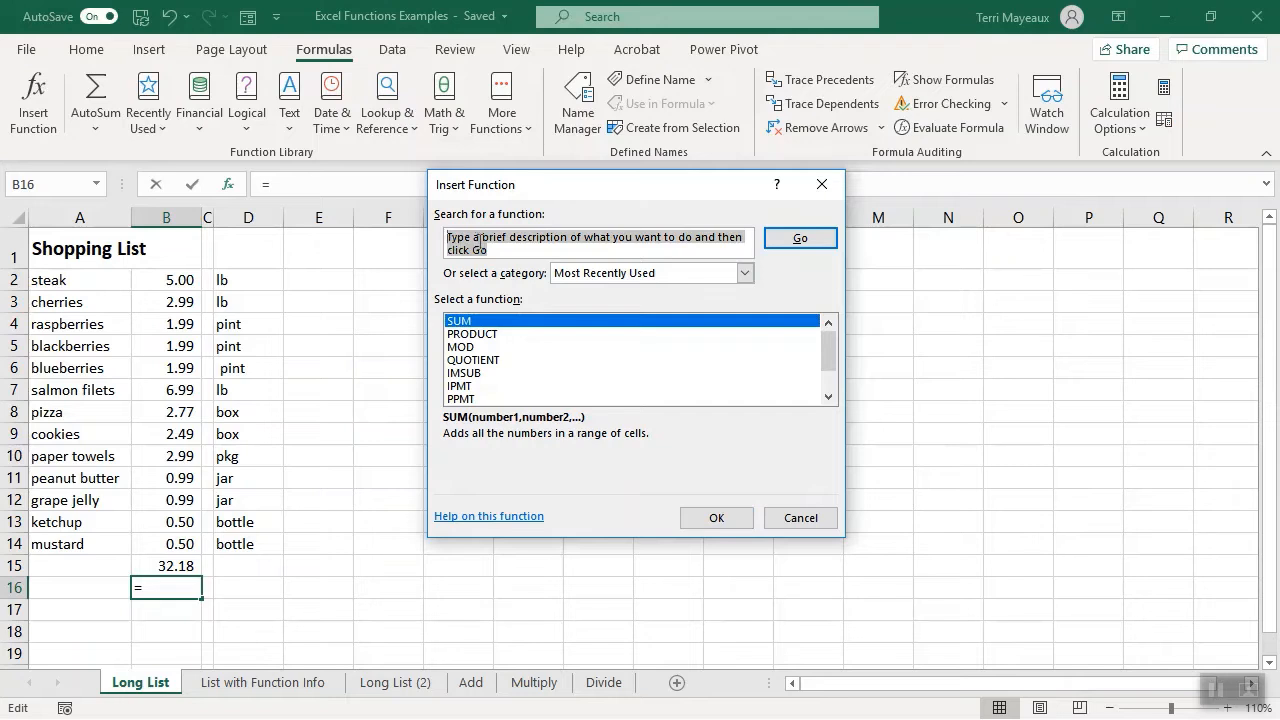
pyautogui.write('add nu')
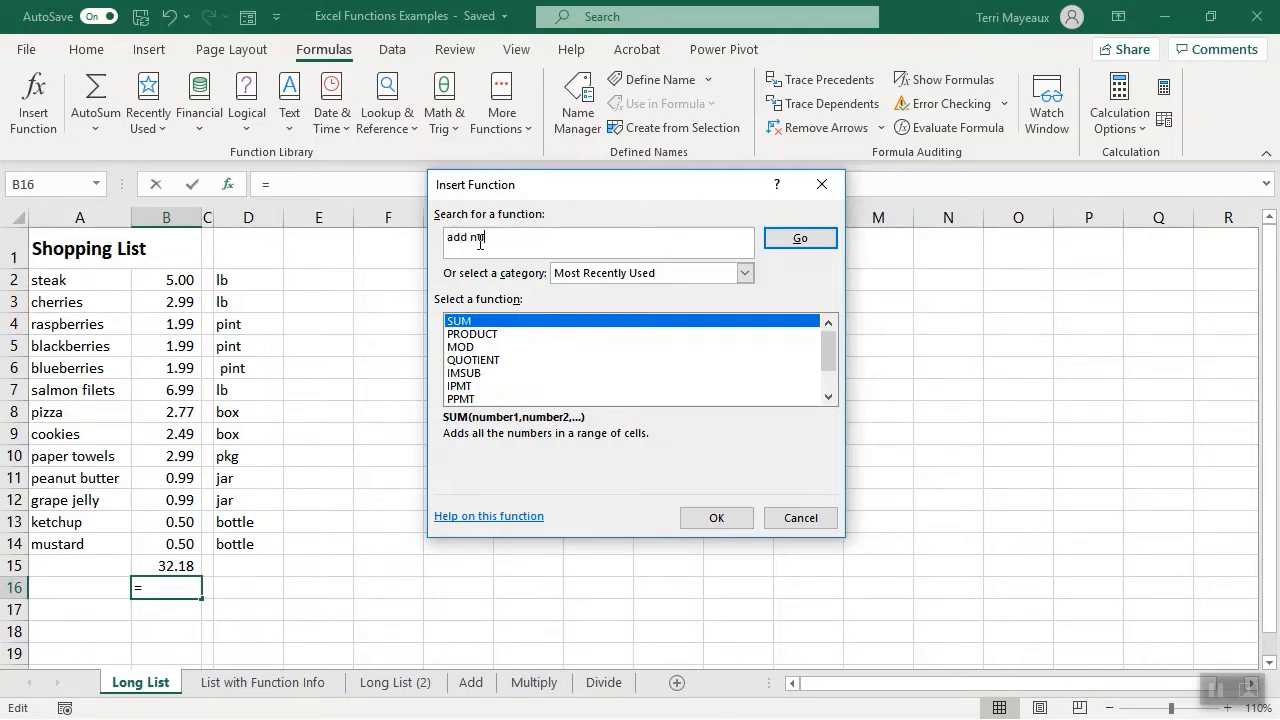
pyautogui.write('mbers')
pyautogui.click(801, 240)
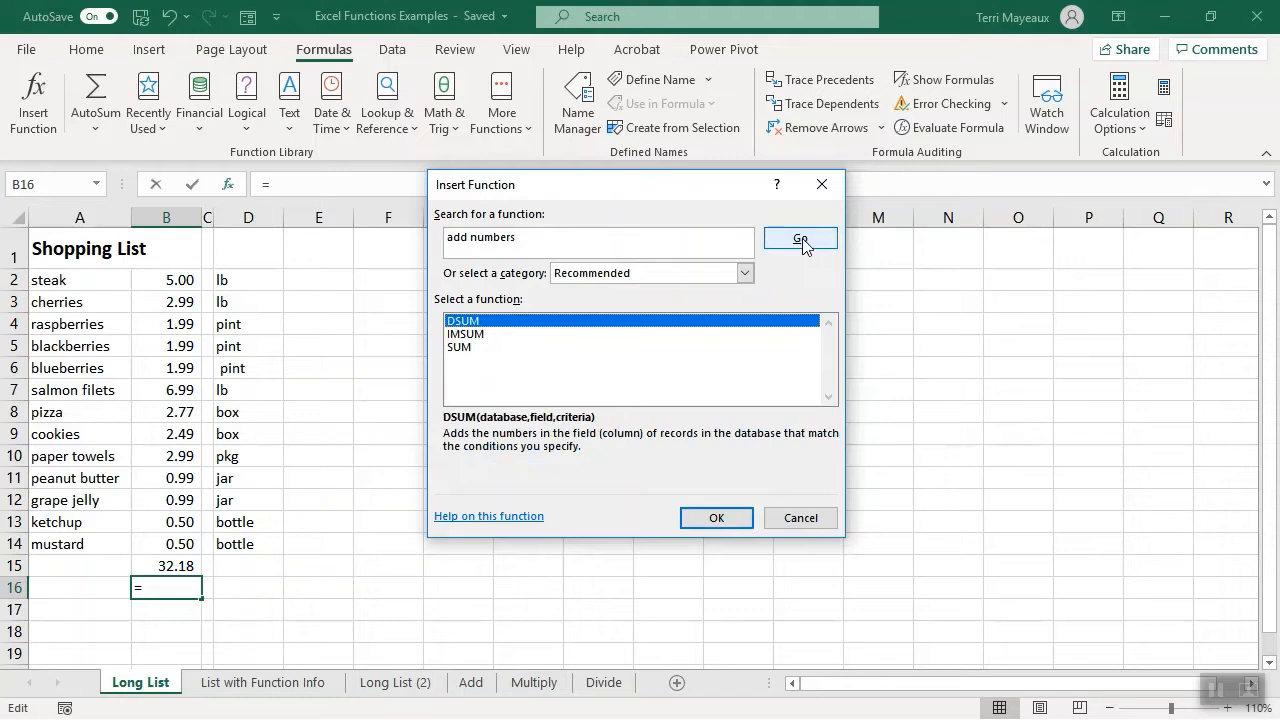
pyautogui.click(462, 350)
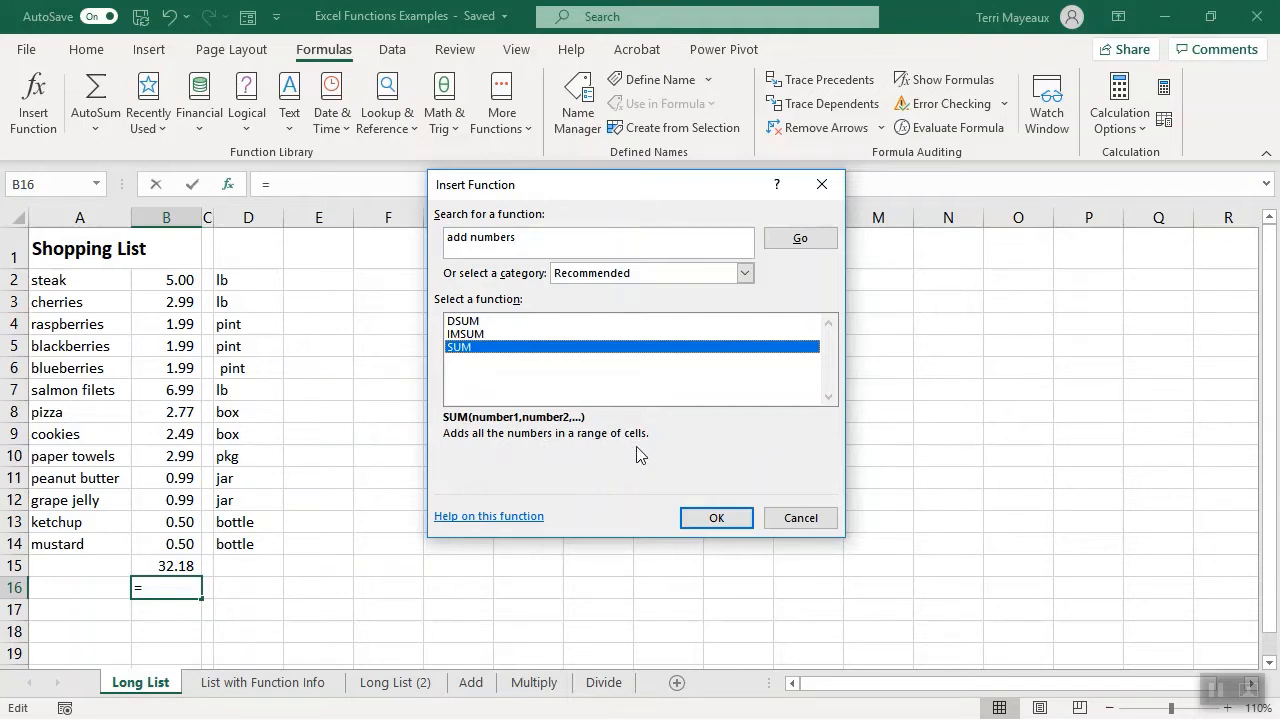
pyautogui.click(722, 524)
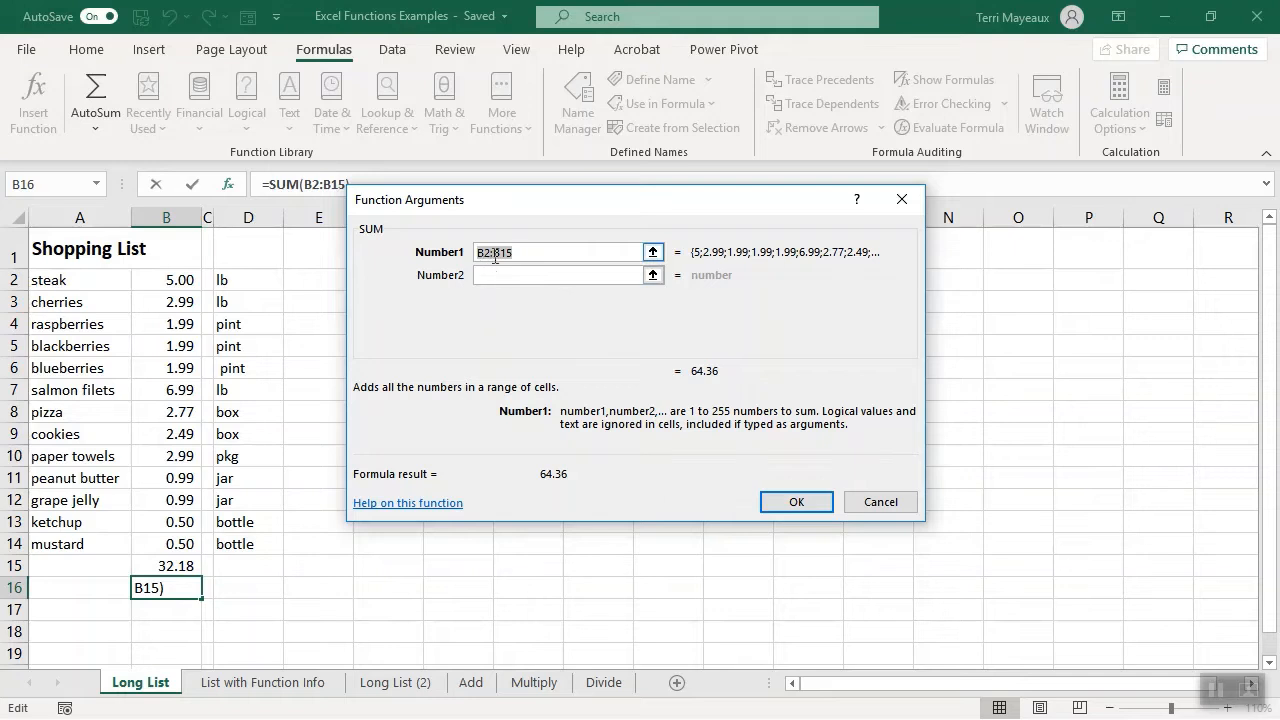
# - Set the SUM function's first argument to B2:B14 and insert the formula in cell B16
pyautogui.click(521, 249)
pyautogui.press('BackSpace')
pyautogui.write('4')
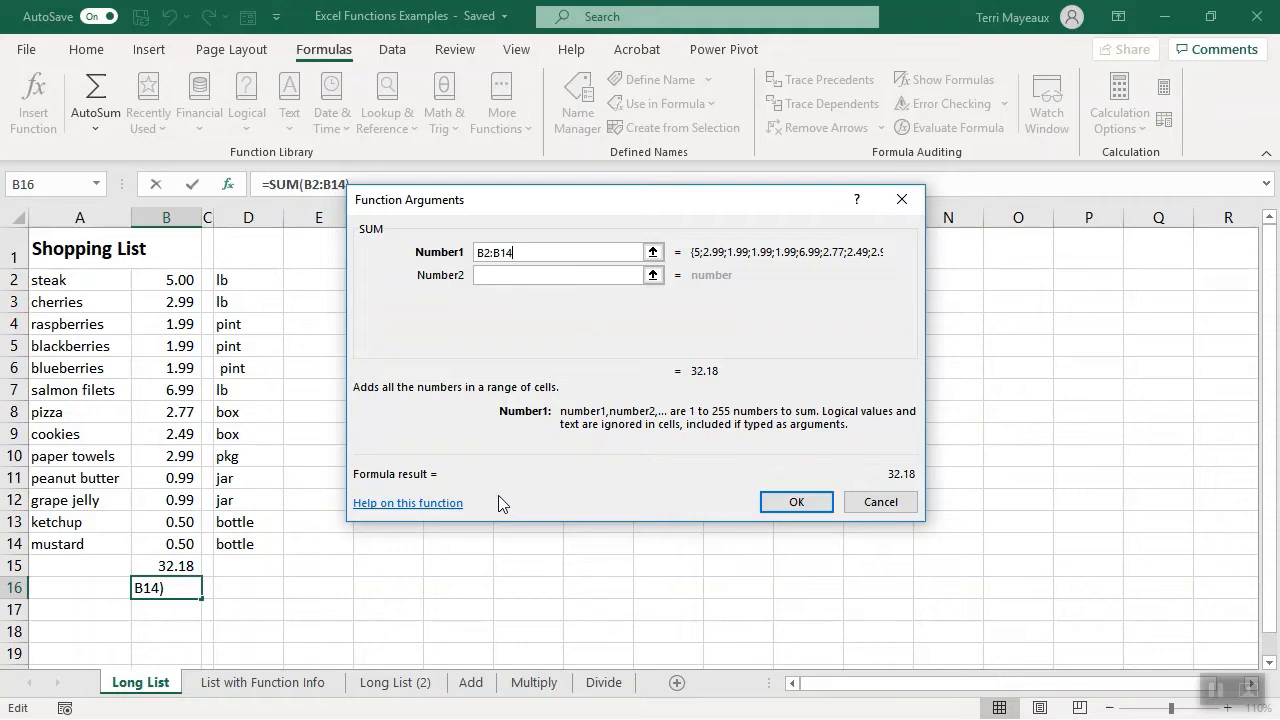
pyautogui.click(789, 501)
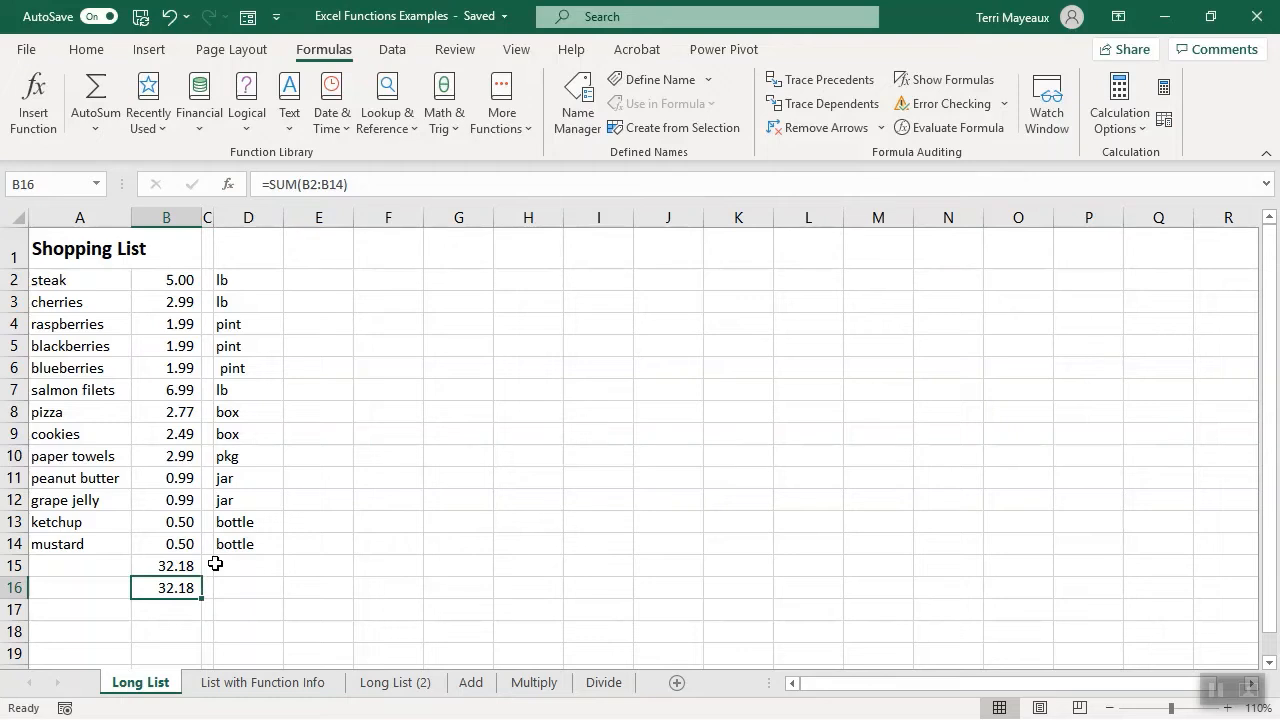
# - Review the arguments of the SUM formula in cell B16 without changing them
pyautogui.click(34, 112)
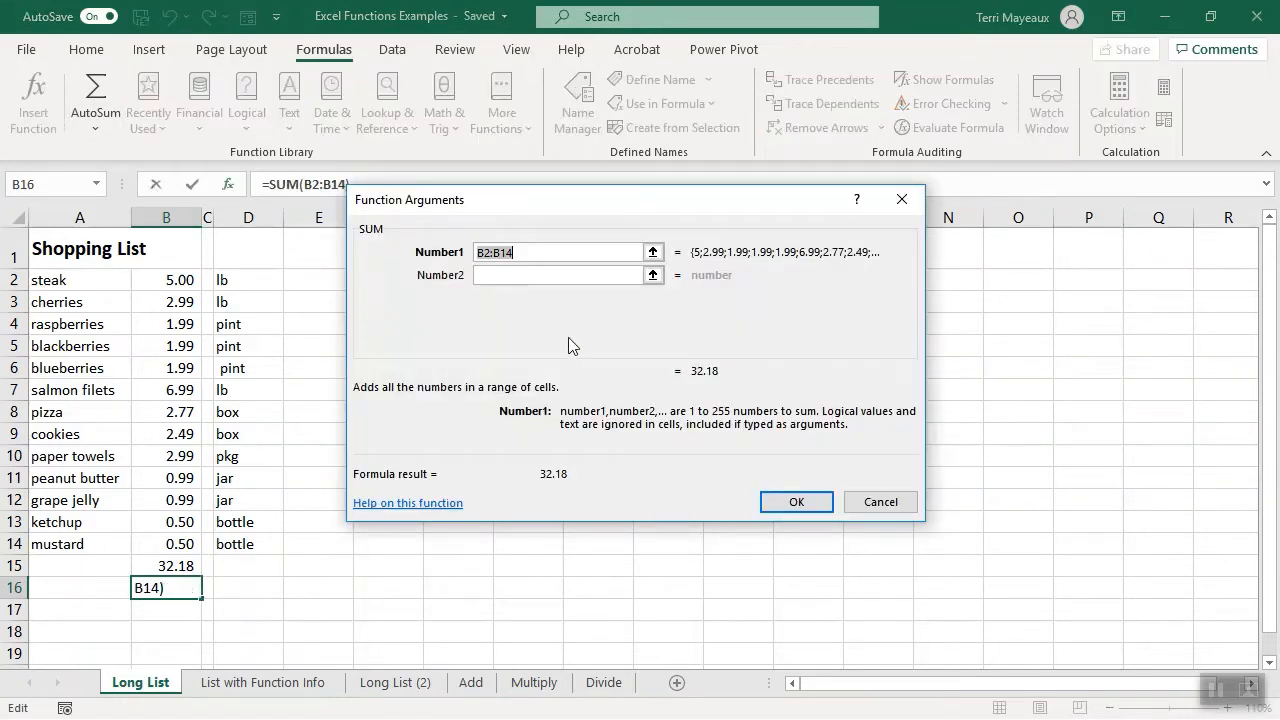
pyautogui.click(862, 502)
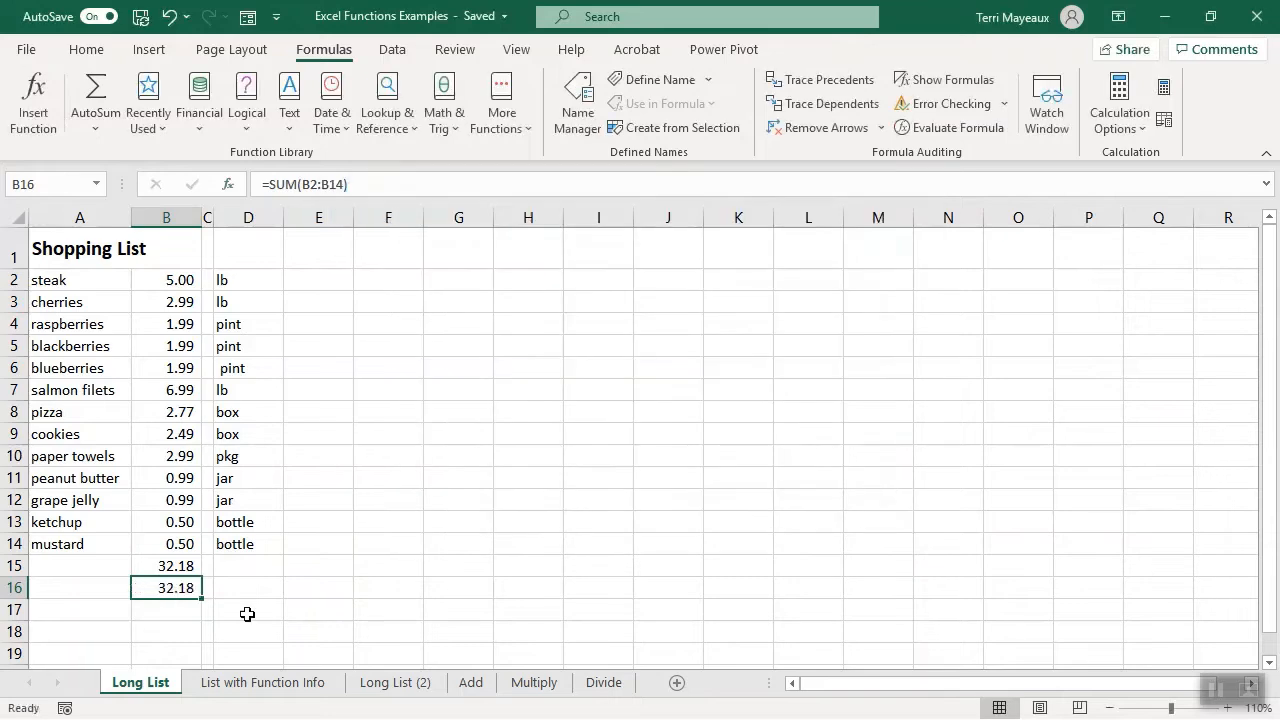
# - From cell D16, browse the All and Database categories of insertable functions without inserting one
pyautogui.click(238, 588)
pyautogui.click(34, 105)
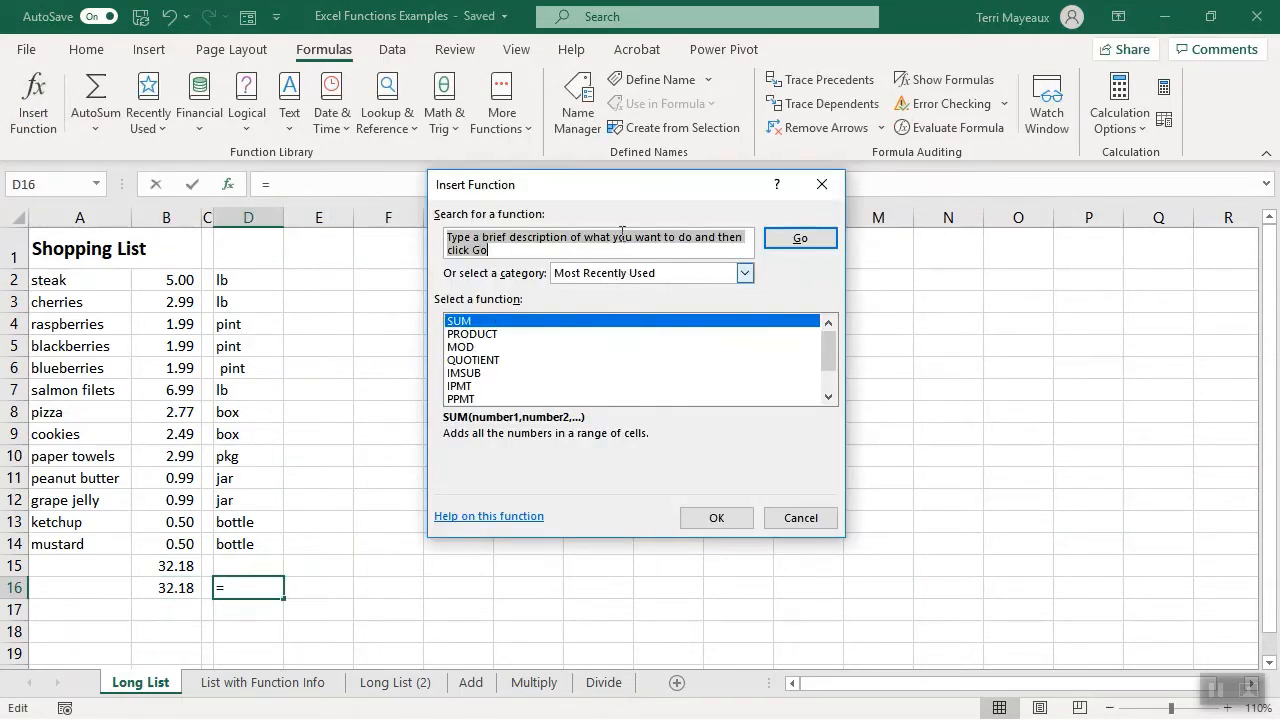
pyautogui.moveTo(615, 195); pyautogui.dragTo(591, 253)
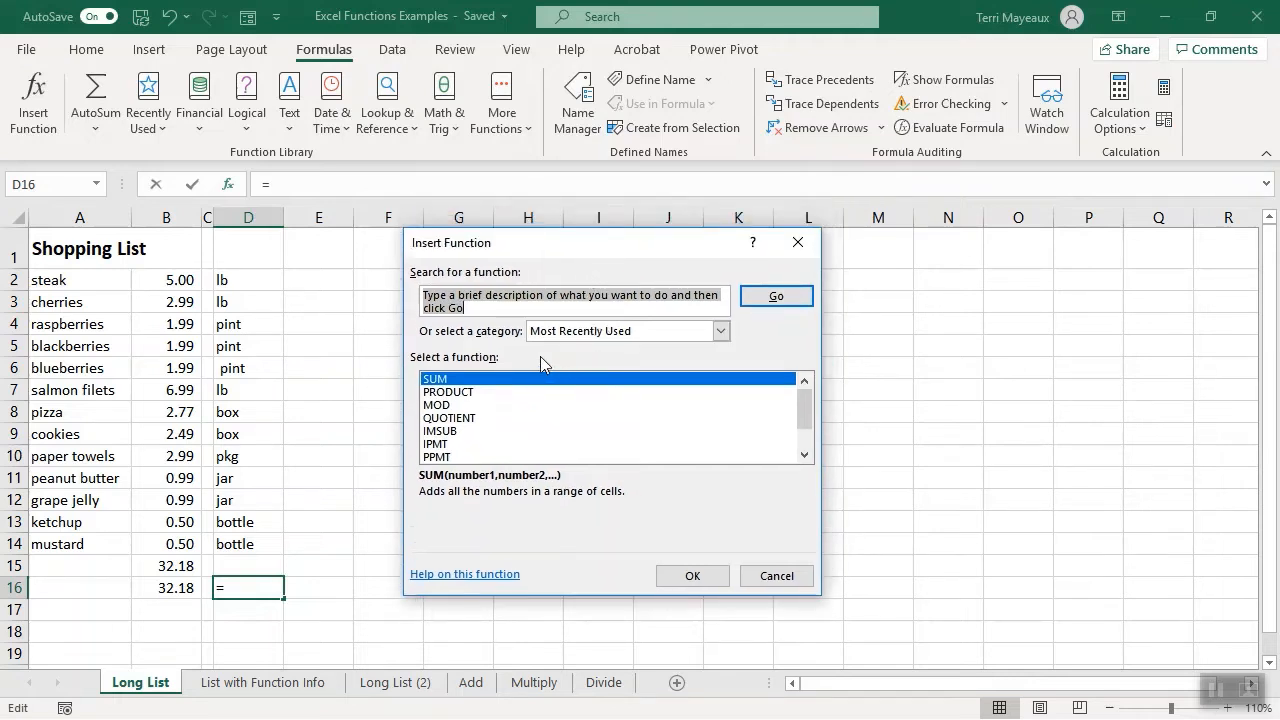
pyautogui.click(720, 333)
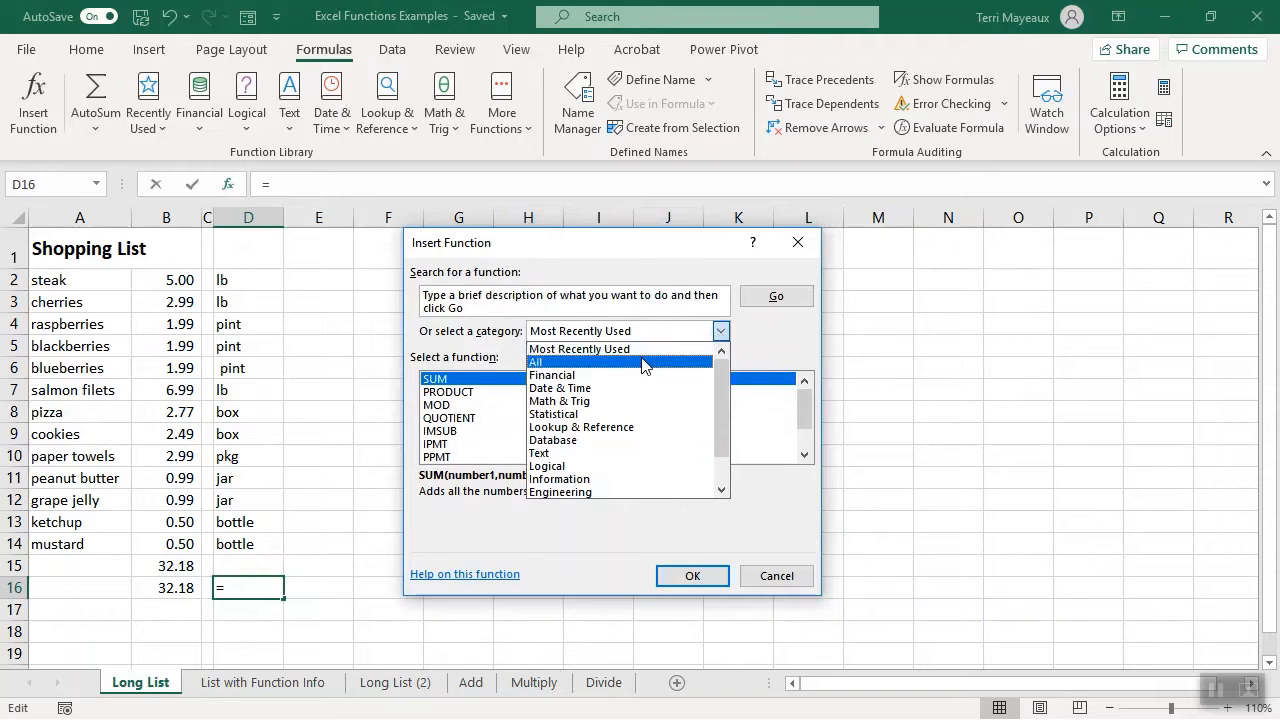
pyautogui.click(562, 362)
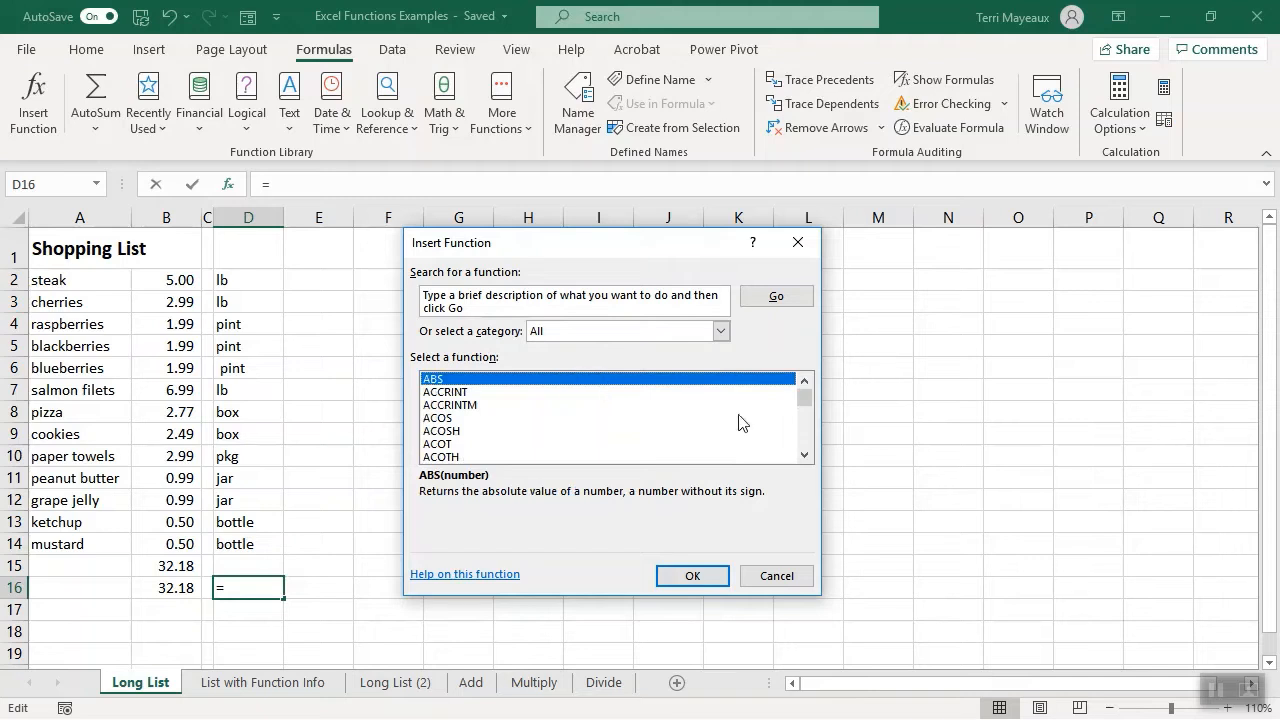
pyautogui.moveTo(807, 397)
pyautogui.mouseDown()
pyautogui.moveTo(803, 434)
pyautogui.moveTo(803, 398)
pyautogui.mouseUp()
pyautogui.click(720, 332)
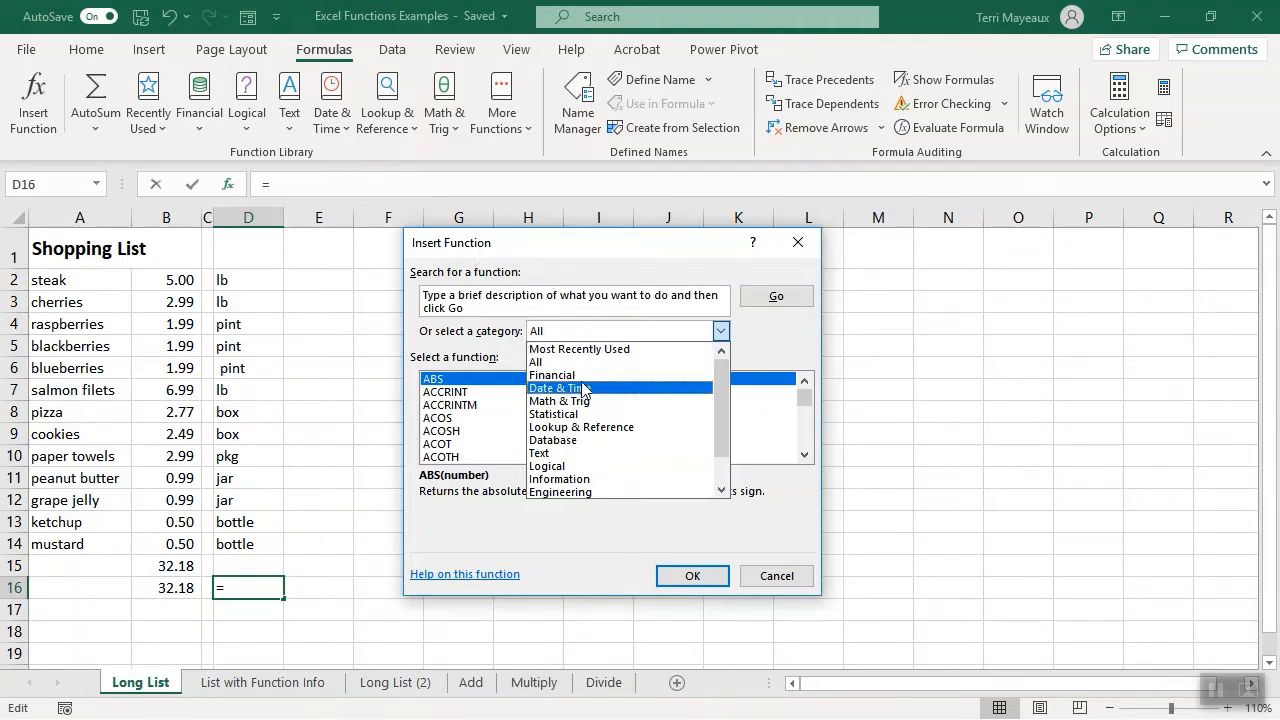
pyautogui.click(588, 441)
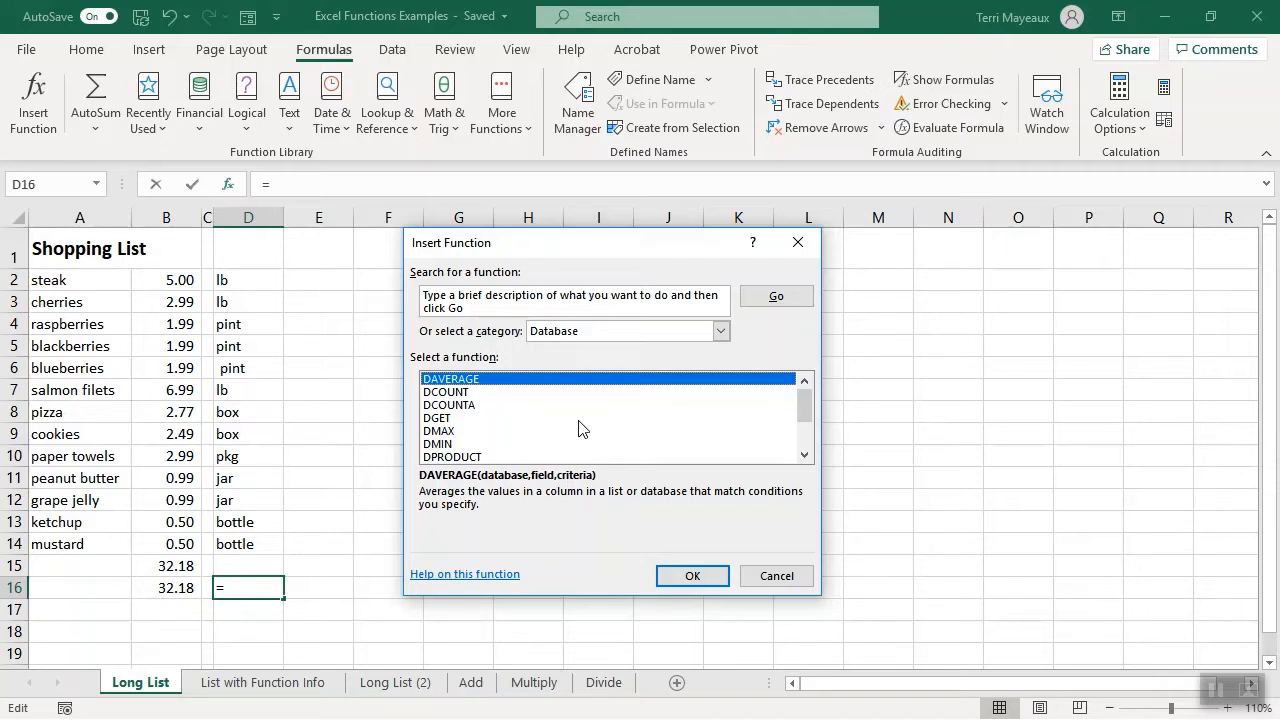
pyautogui.click(776, 577)
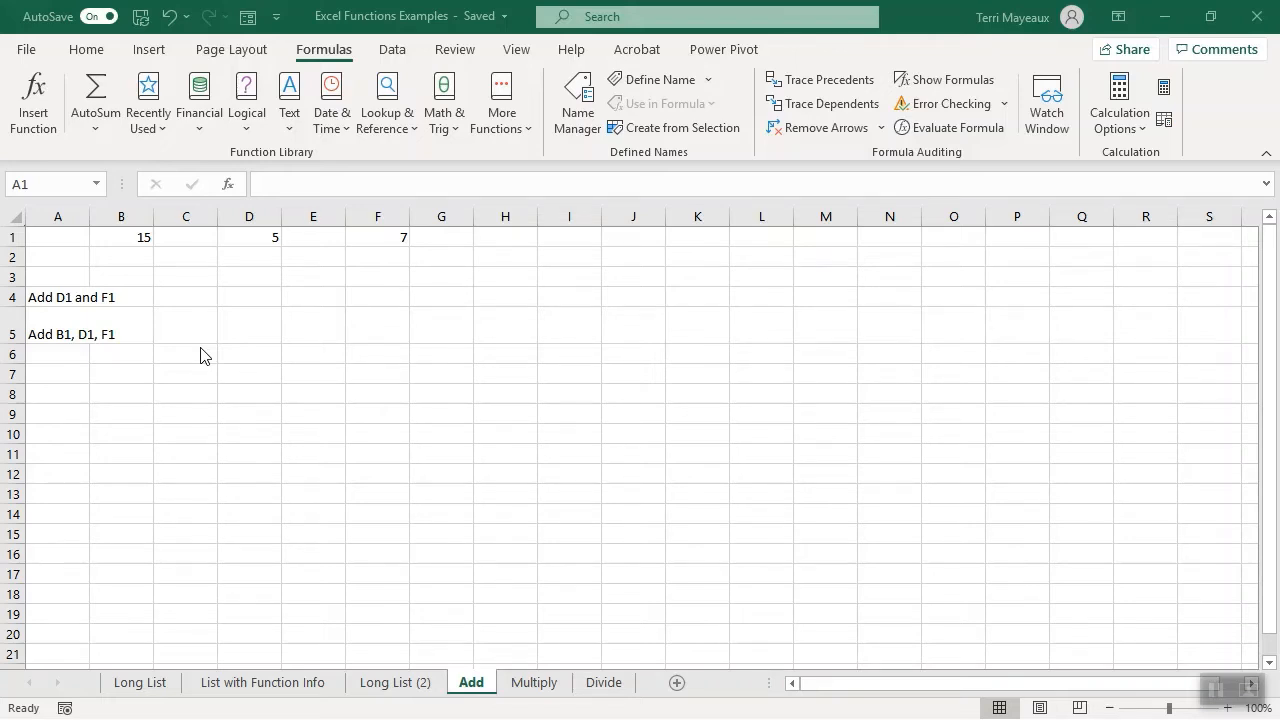
# - On the Add sheet, make the numbers in cells B1, D1 and F1 bold
pyautogui.click(134, 236)
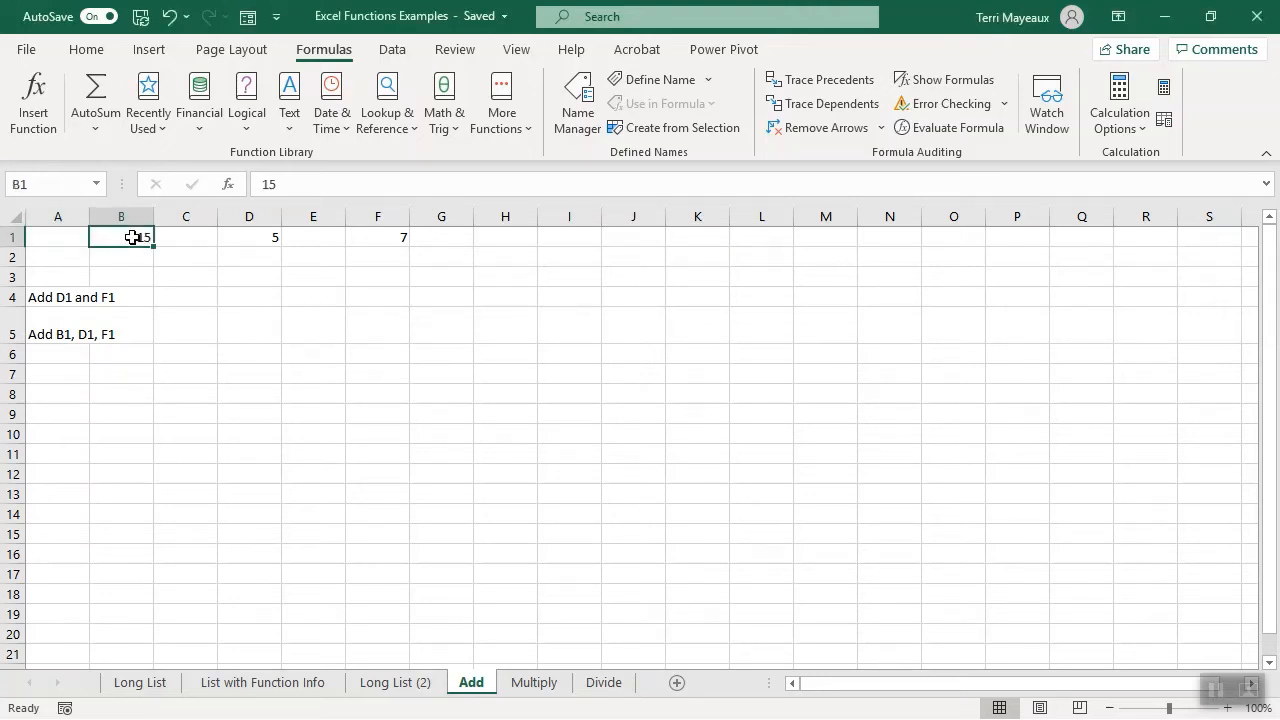
pyautogui.click(92, 50)
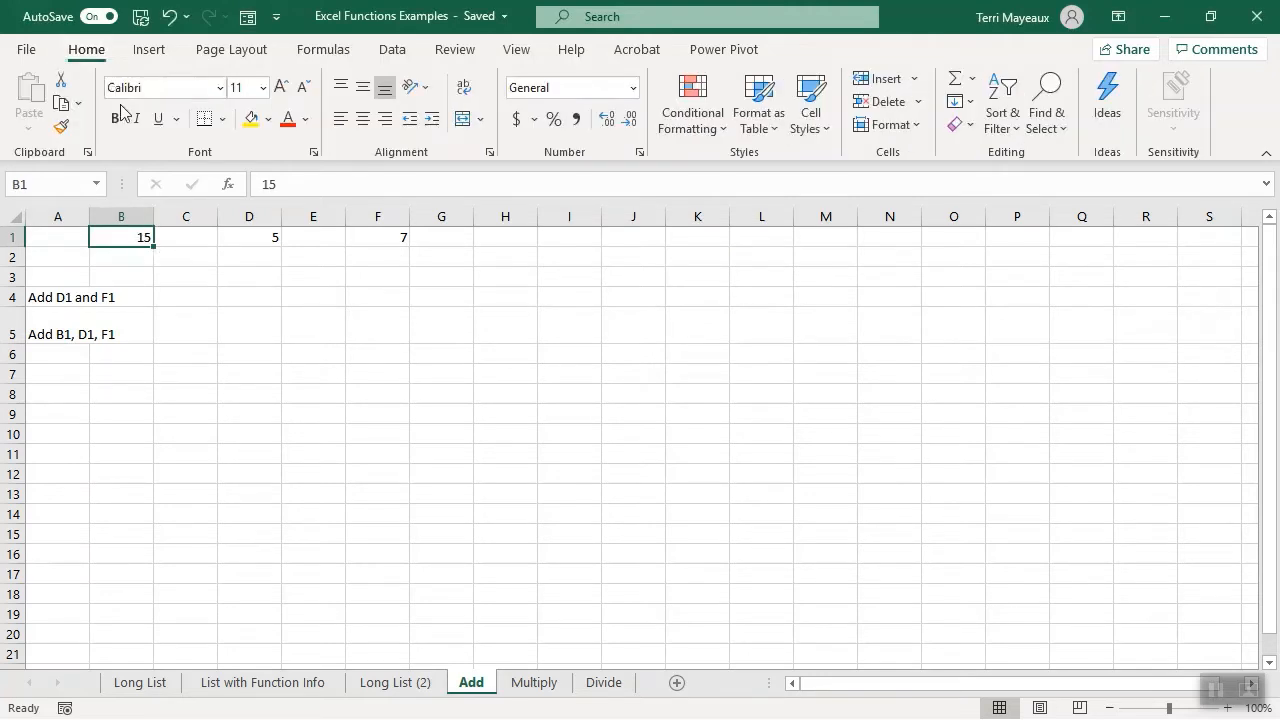
pyautogui.click(250, 237)
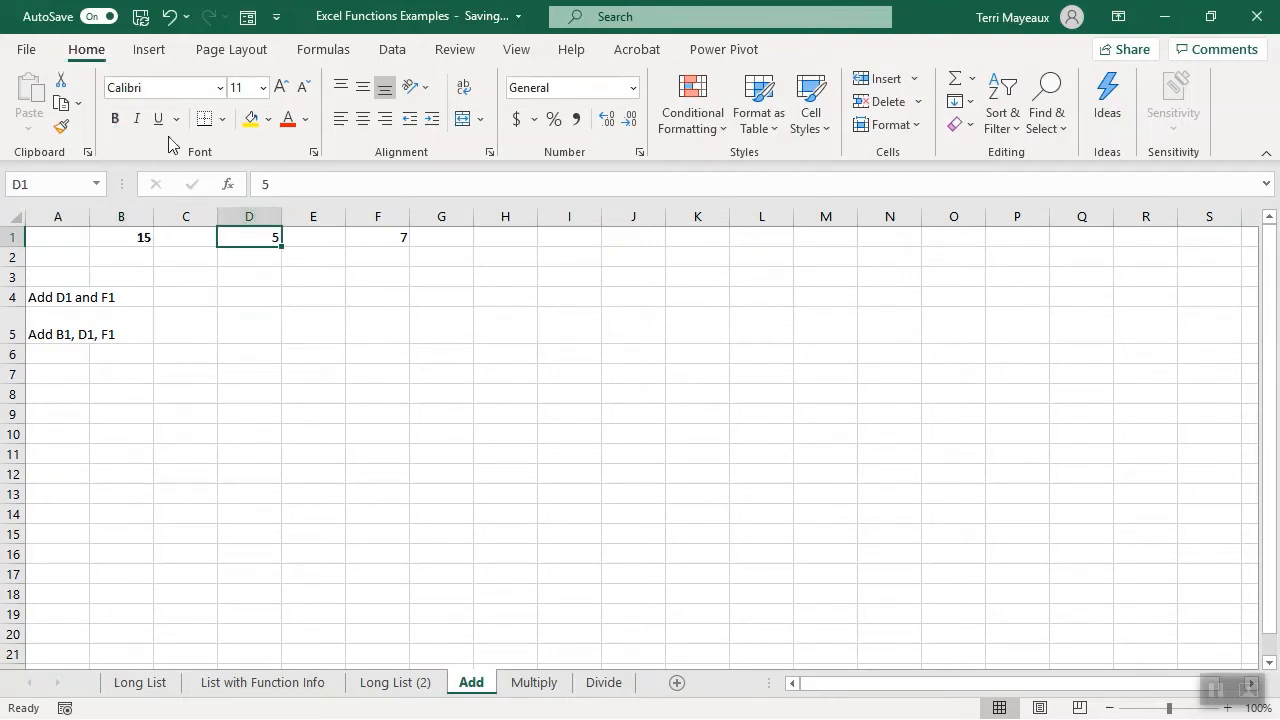
pyautogui.click(118, 121)
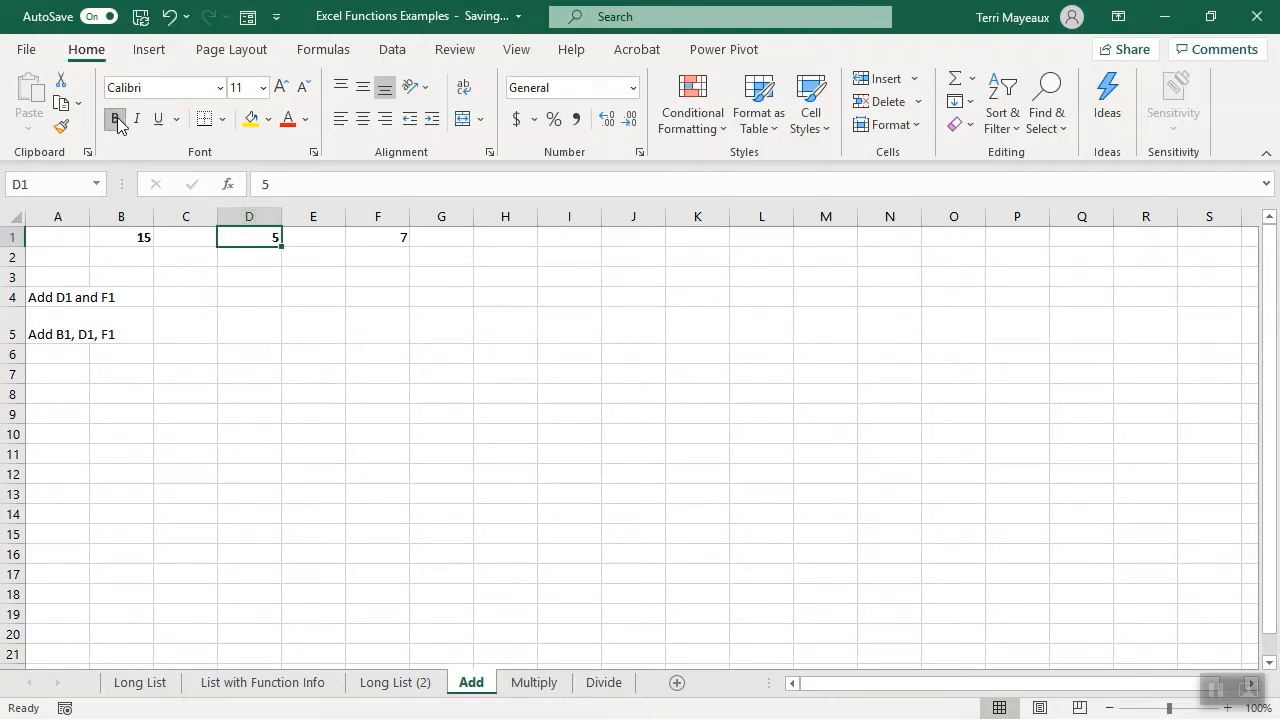
pyautogui.click(383, 240)
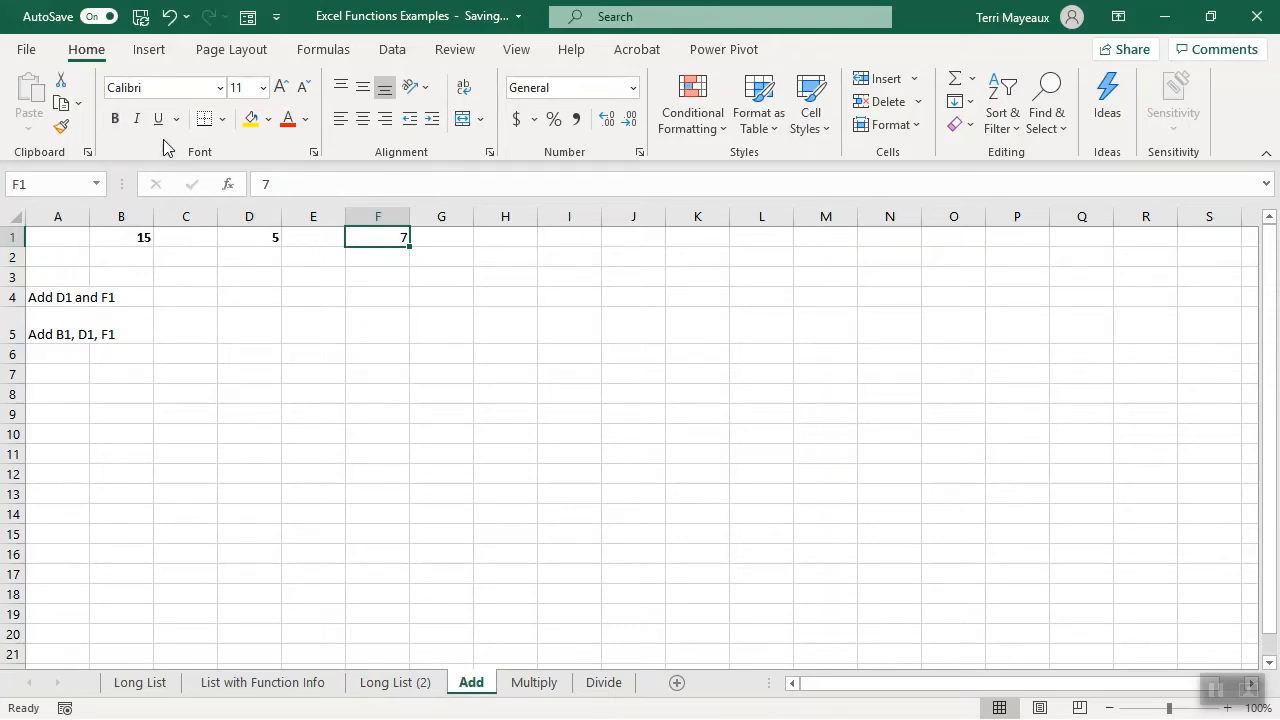
pyautogui.click(116, 120)
# - In cell D4 of the Add sheet, enter a SUM formula adding the individual cells D1 and F1
pyautogui.click(243, 297)
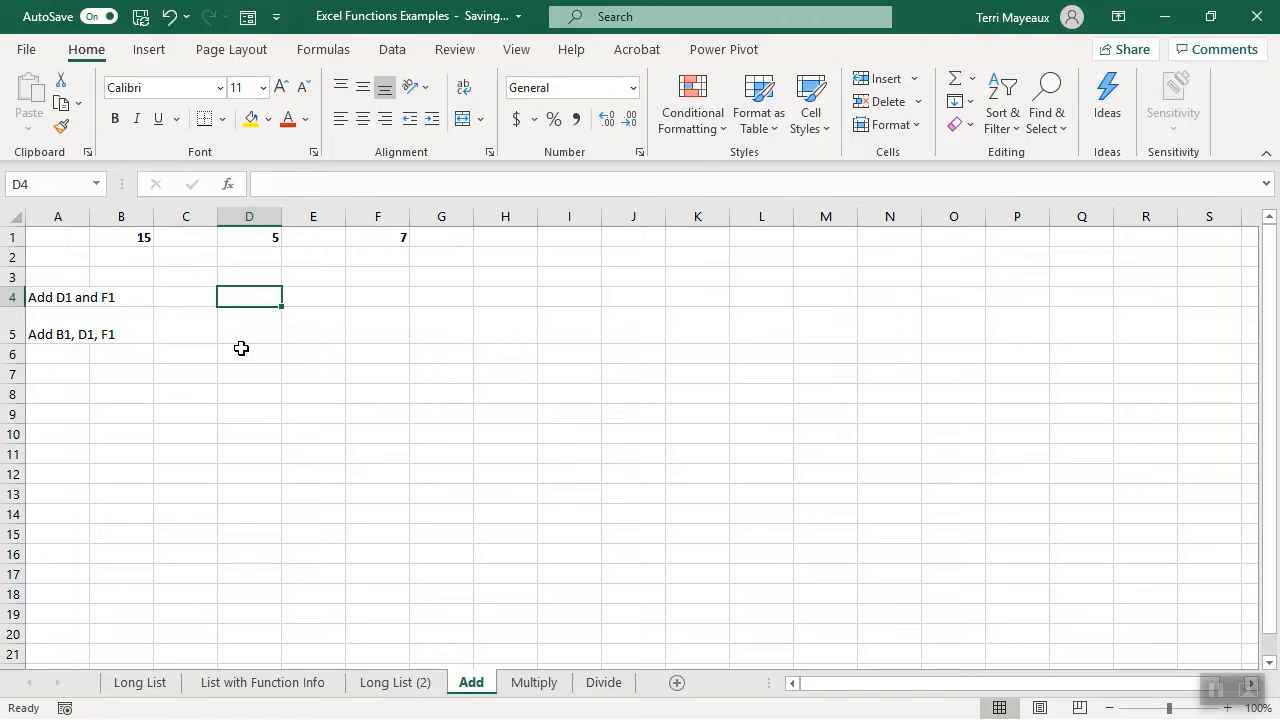
pyautogui.write('=U')
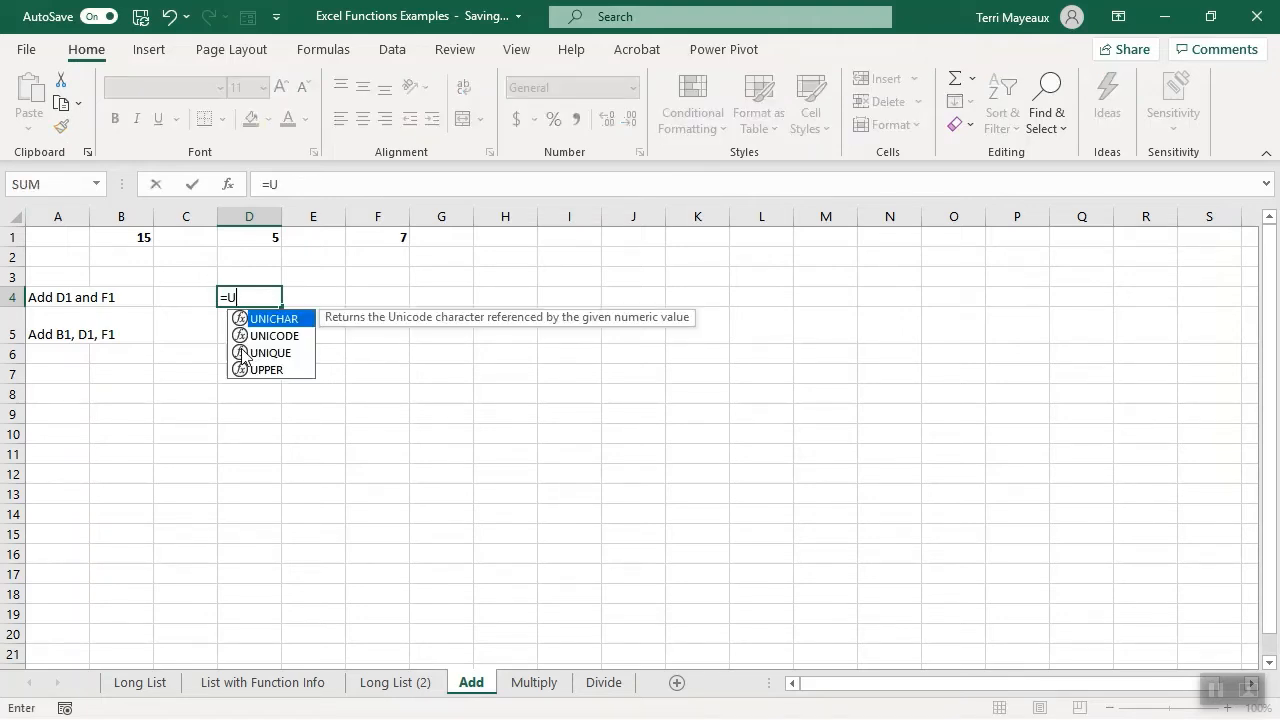
pyautogui.press('BackSpace')
pyautogui.write('s')
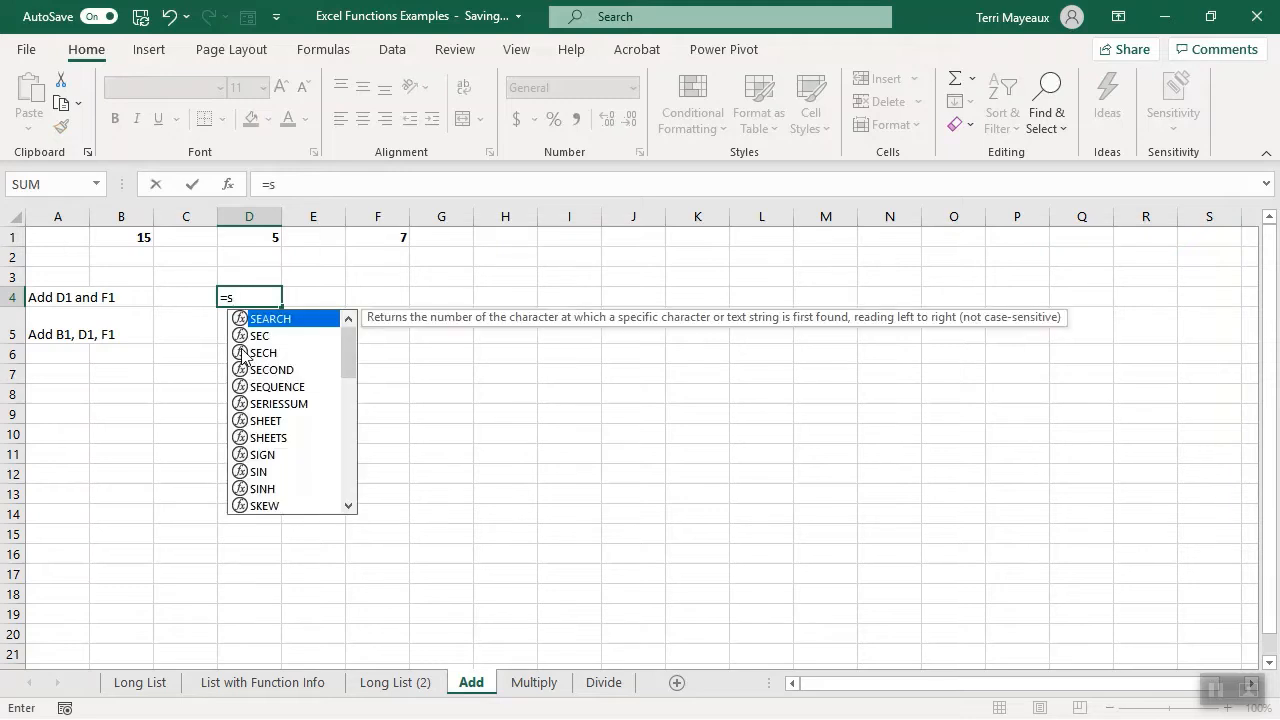
pyautogui.write('um')
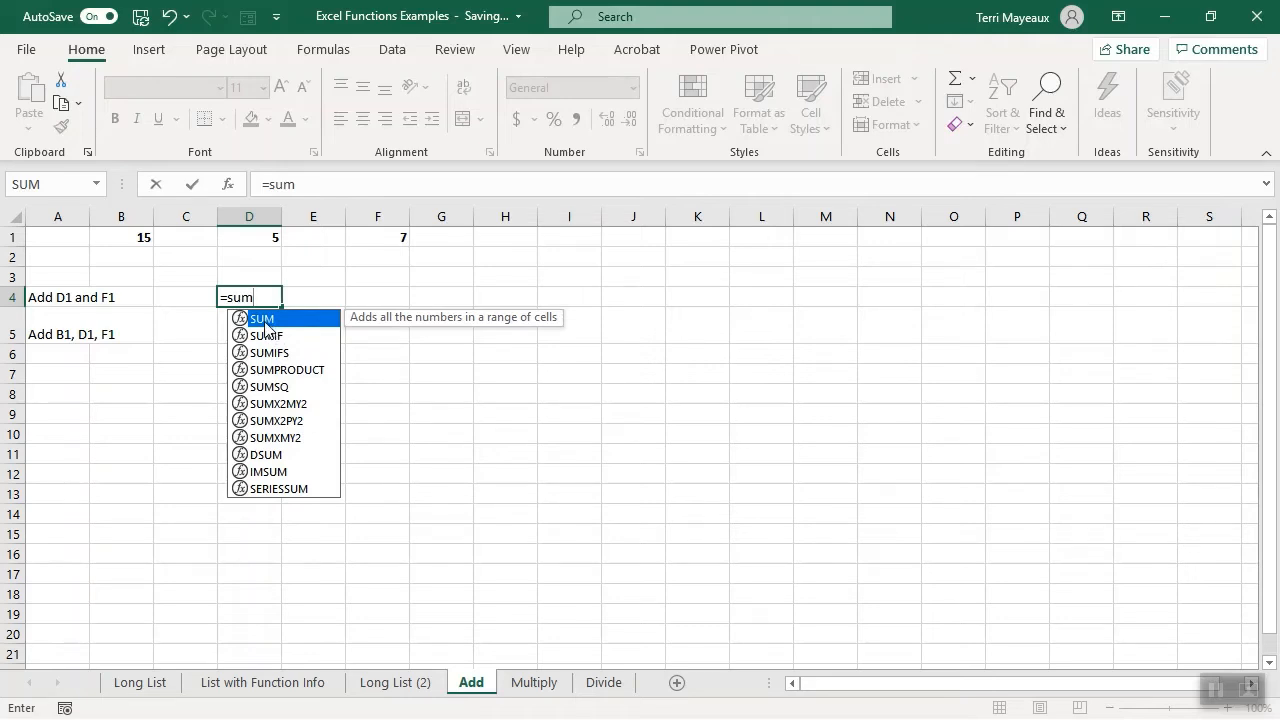
pyautogui.doubleClick(265, 320)
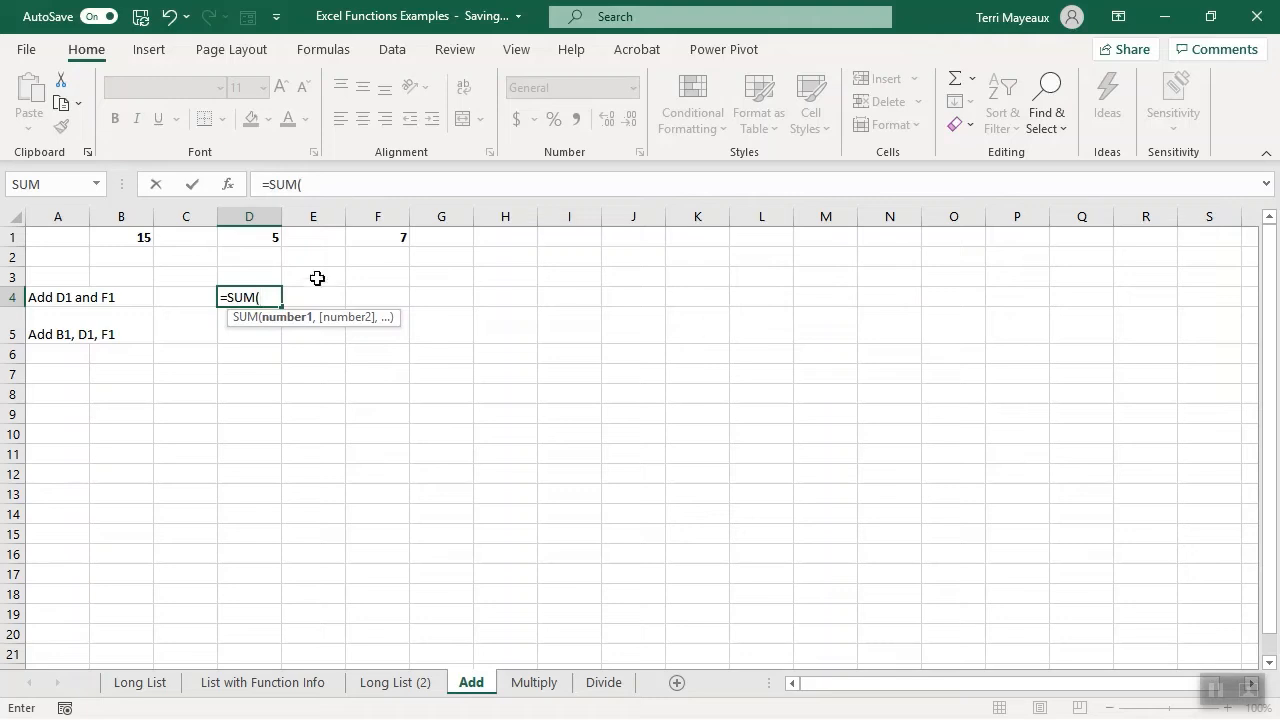
pyautogui.click(263, 238)
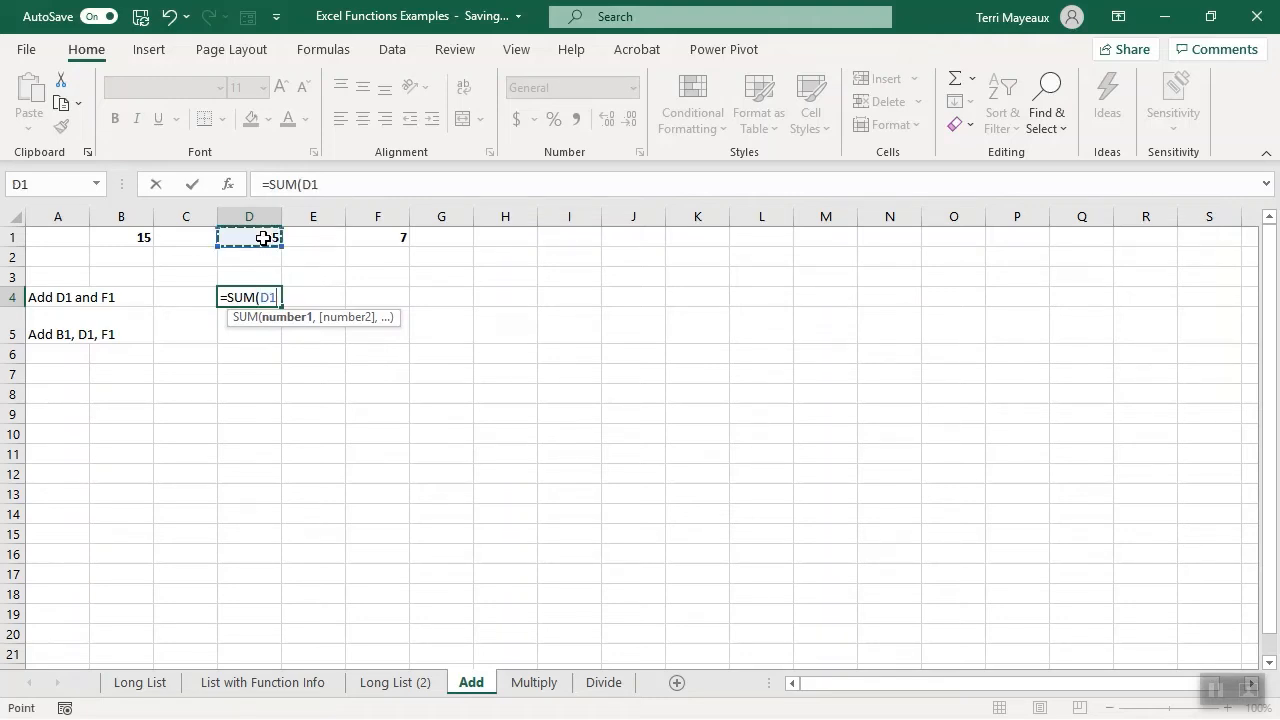
pyautogui.write(',')
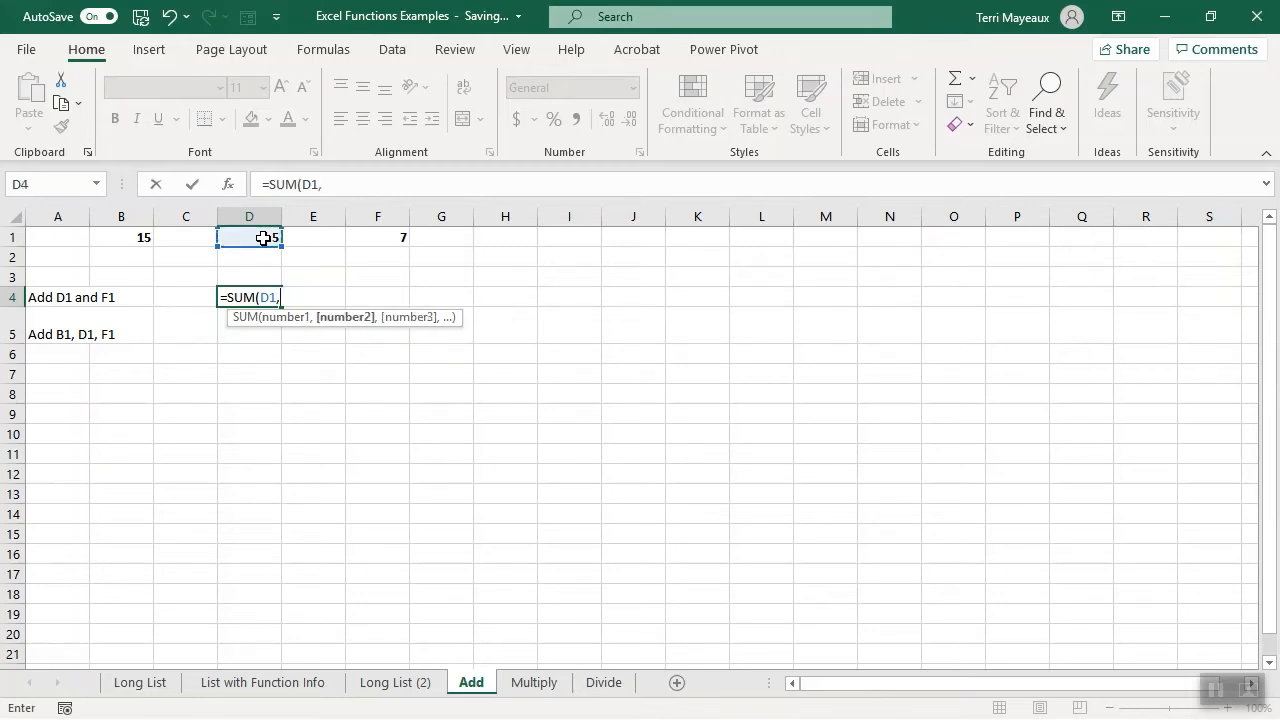
pyautogui.click(363, 239)
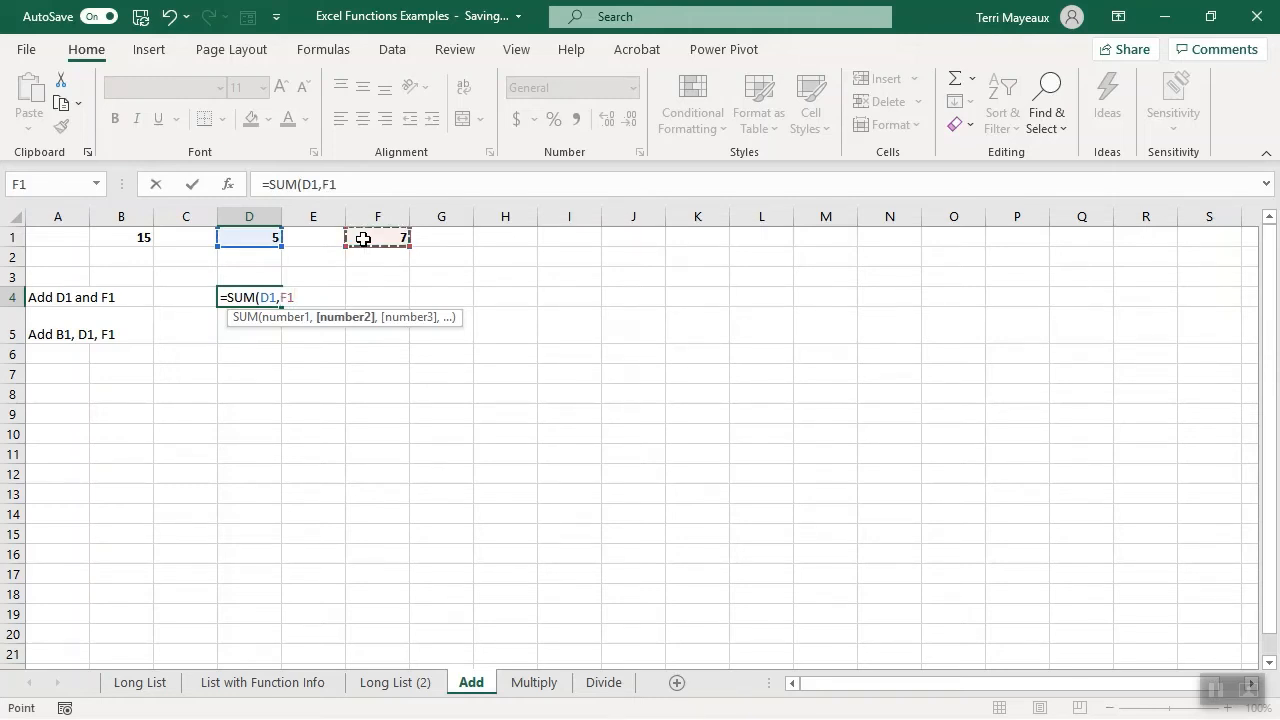
pyautogui.write(')')
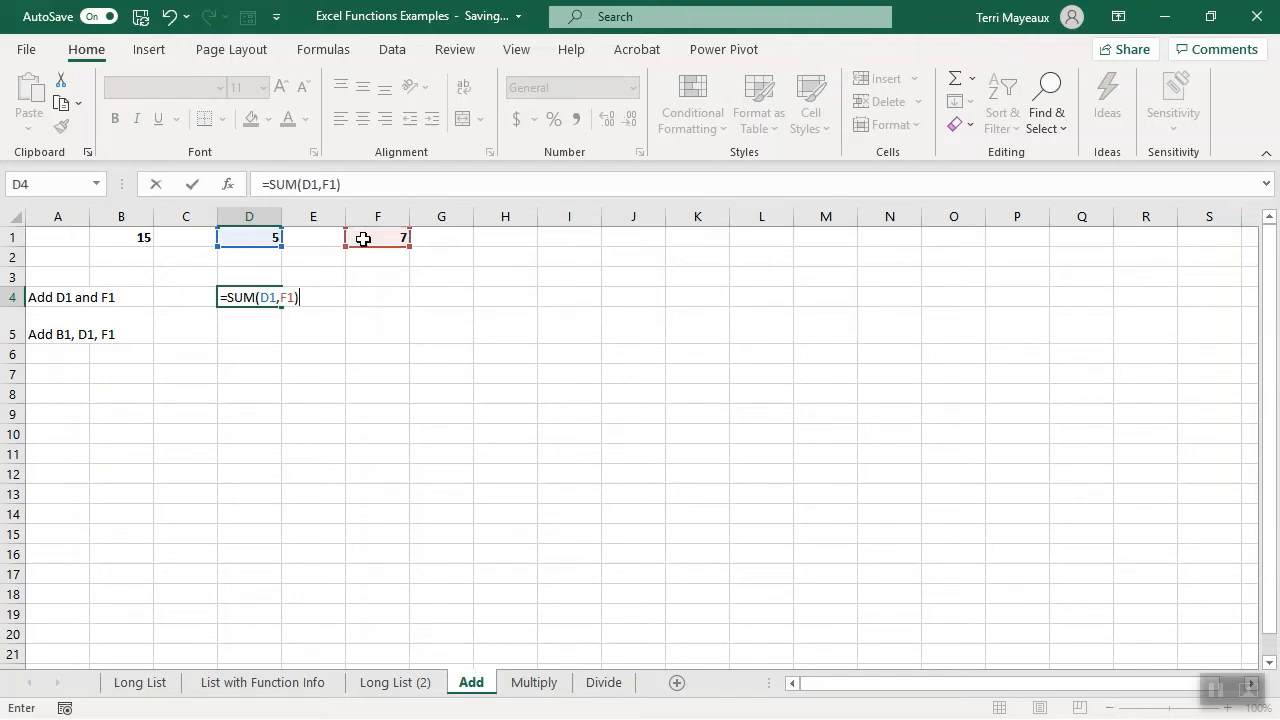
pyautogui.press('Return')
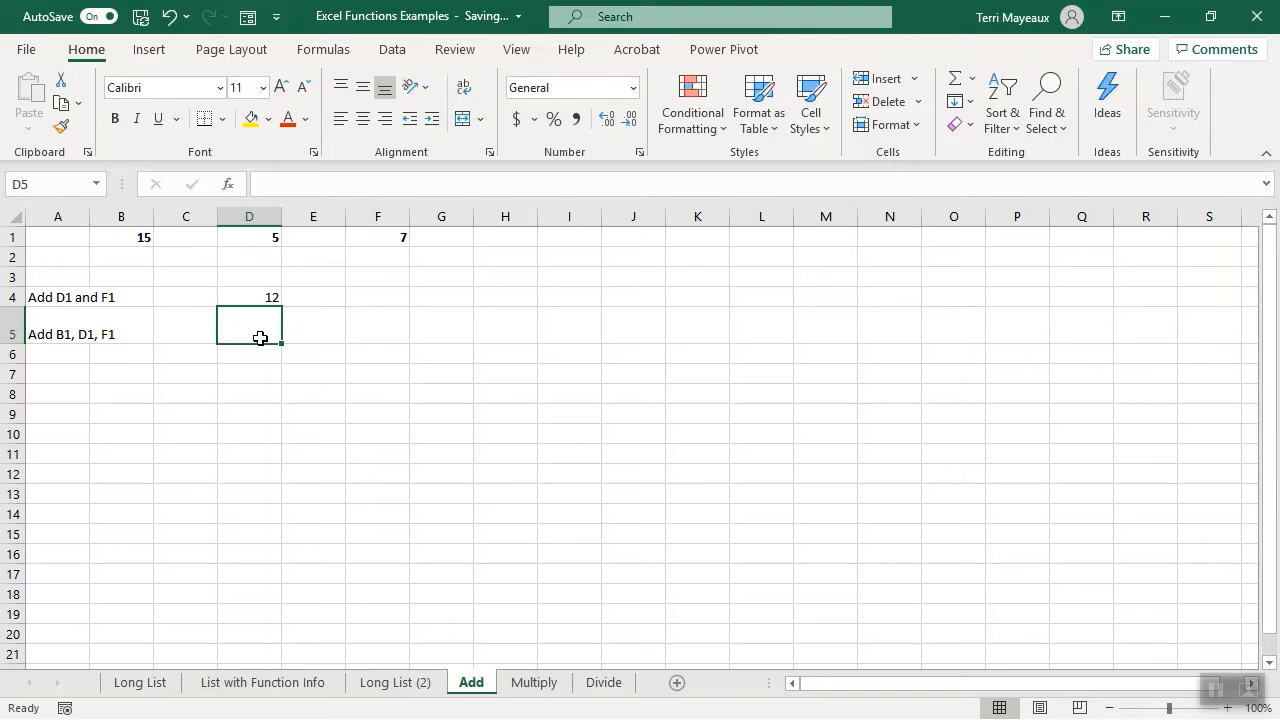
# - In cell D5 of the Add sheet, enter a SUM formula adding the range B1:F1
pyautogui.write('=')
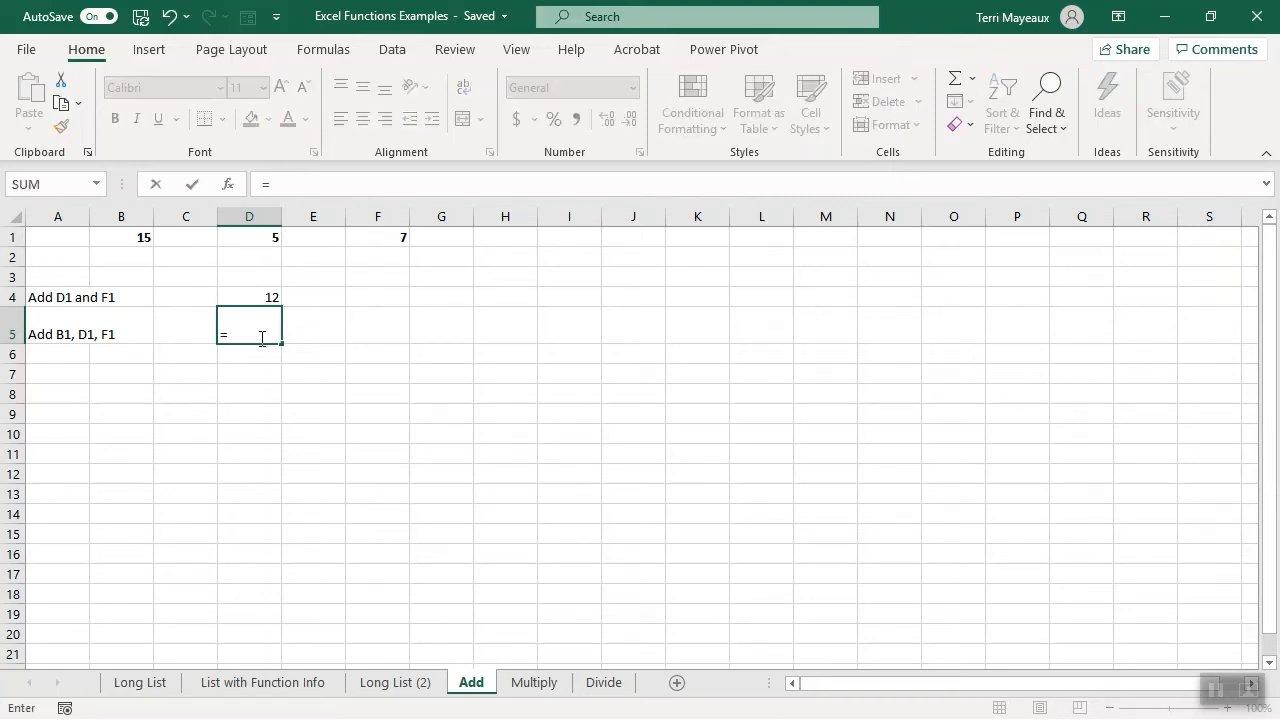
pyautogui.write('sum')
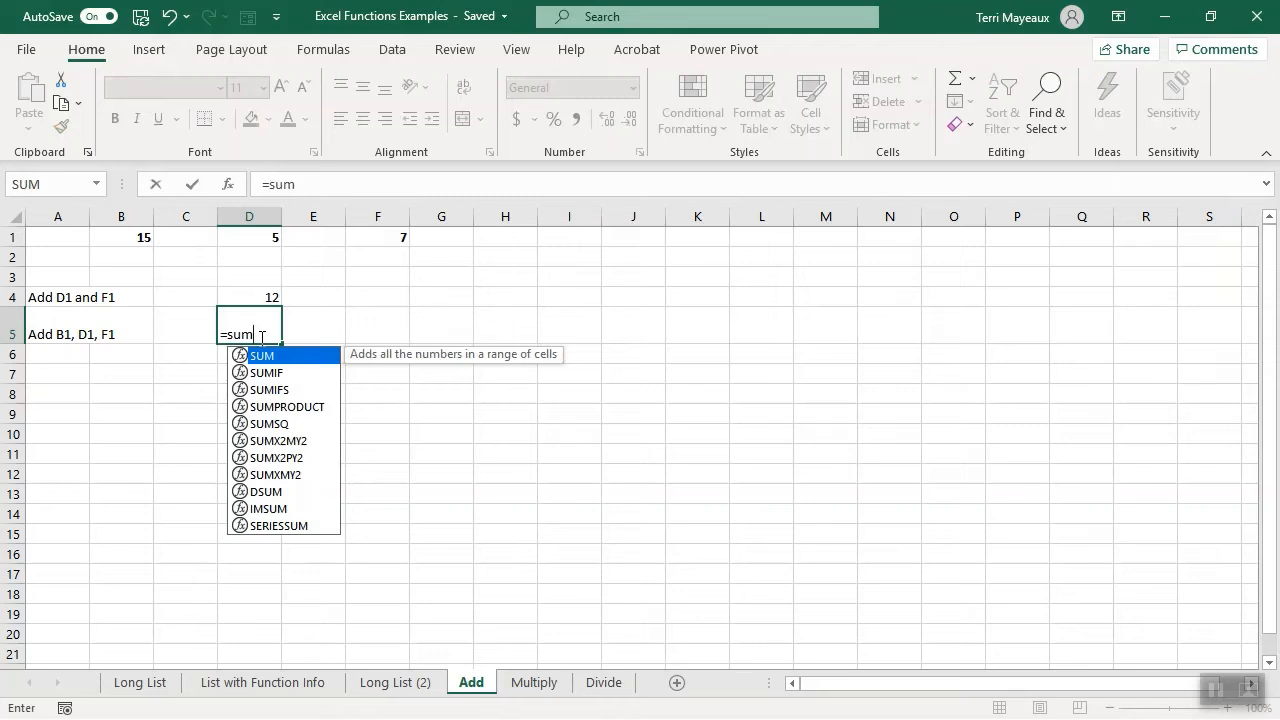
pyautogui.write('(')
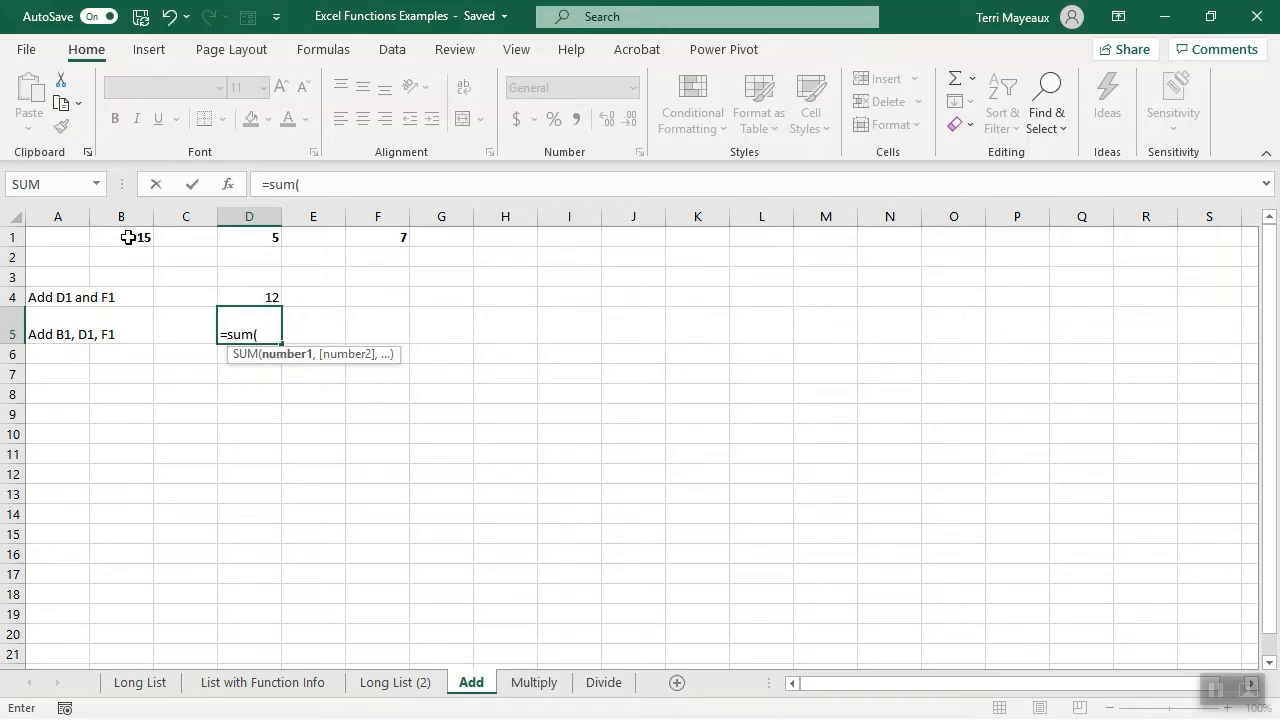
pyautogui.moveTo(128, 237); pyautogui.dragTo(359, 235)
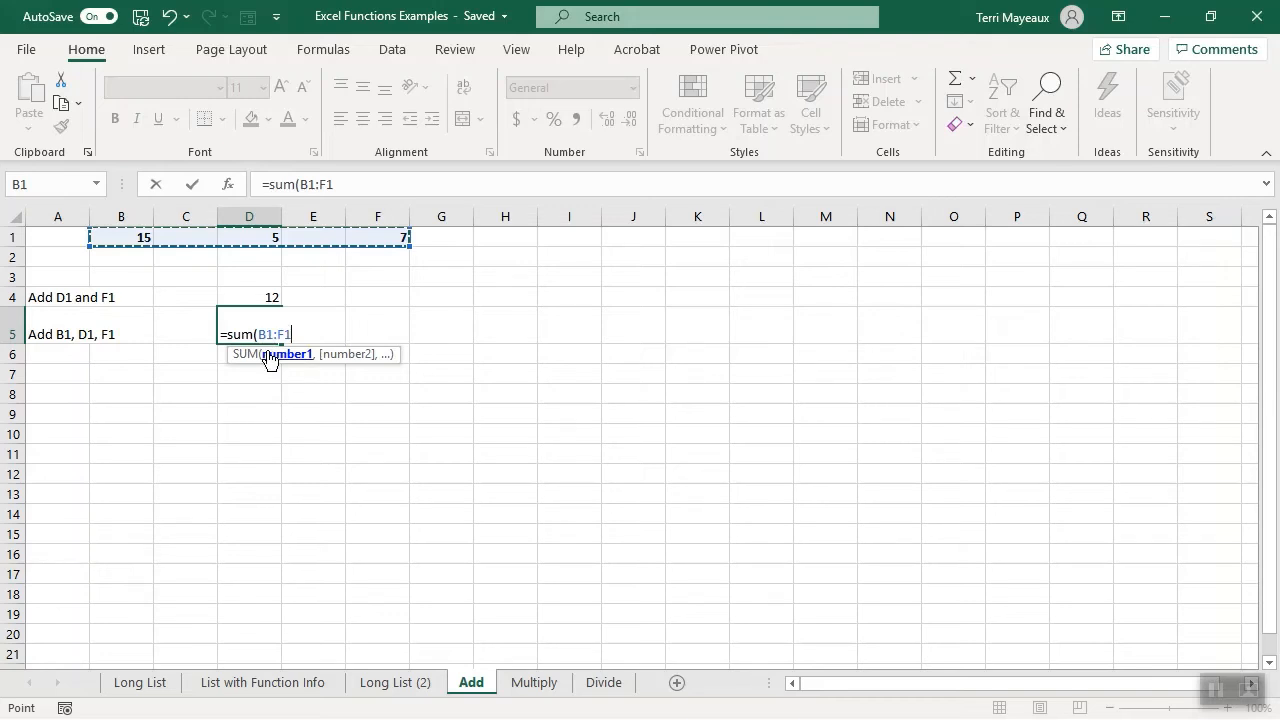
pyautogui.write(')')
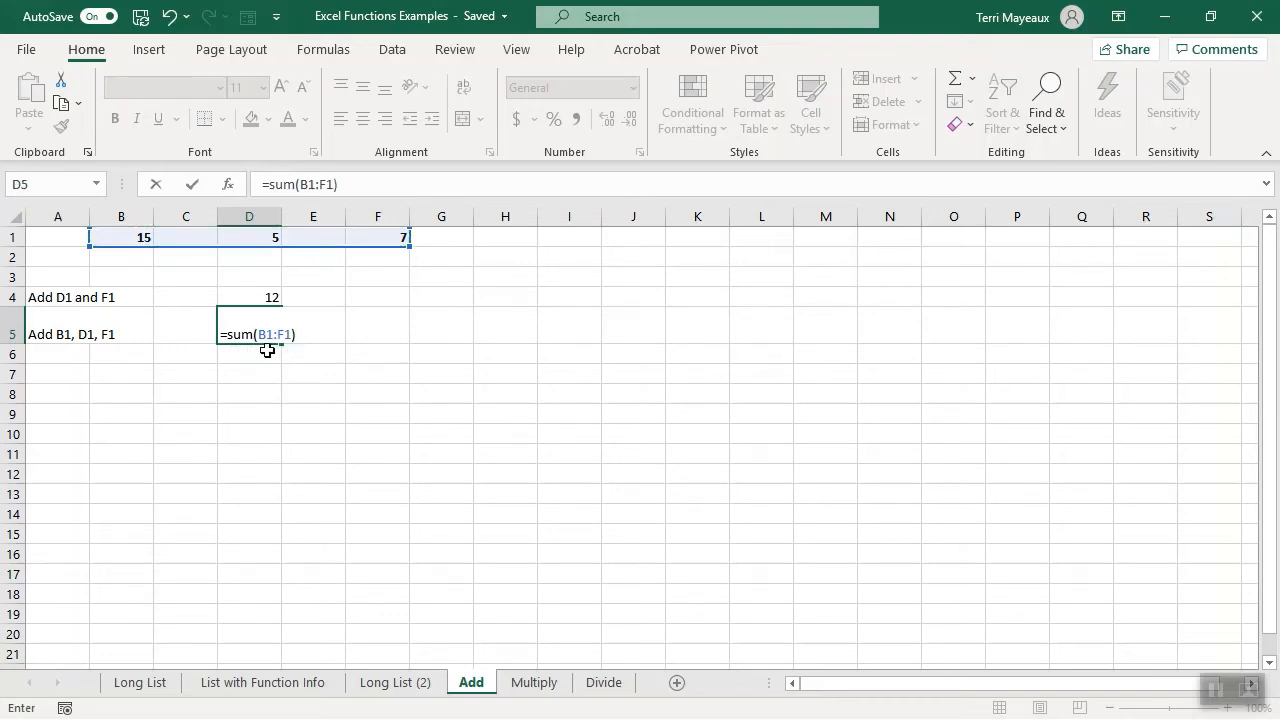
pyautogui.press('Return')
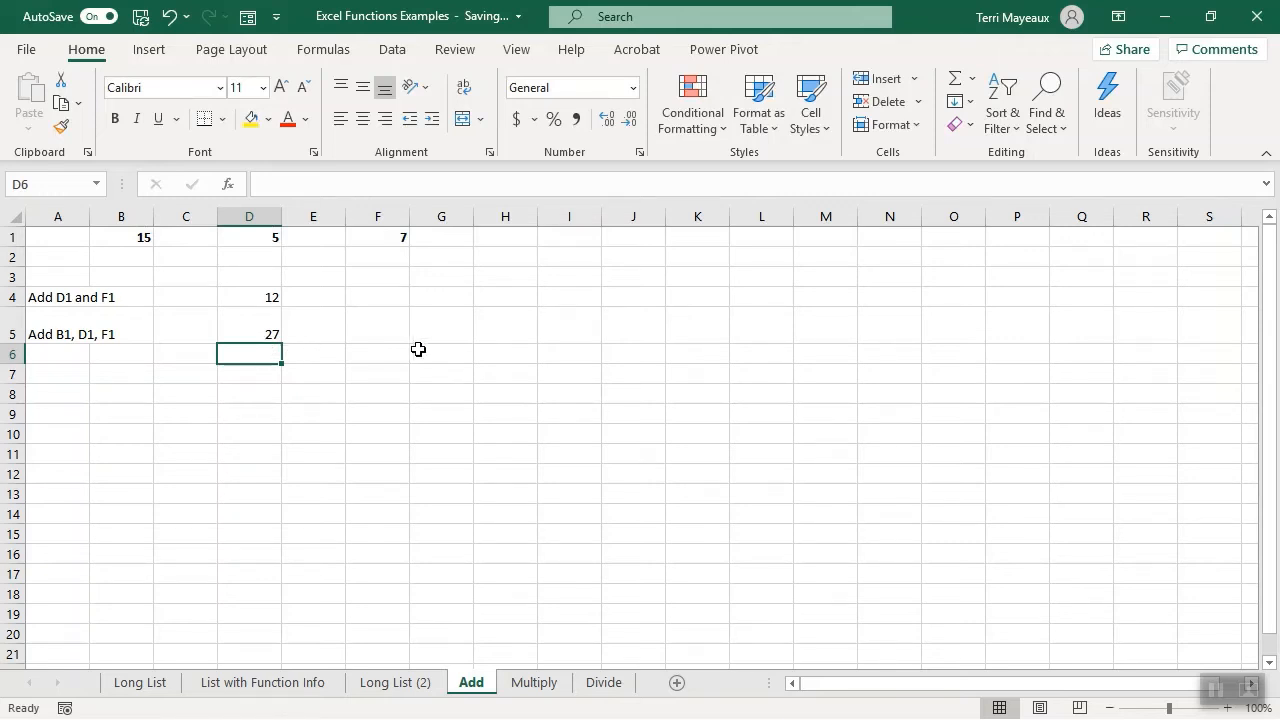
# - On the Multiply sheet, enter a PRODUCT formula in cell D3 multiplying the individual cells D1 and F1
pyautogui.hotkey('ctrl', 'pagedown')
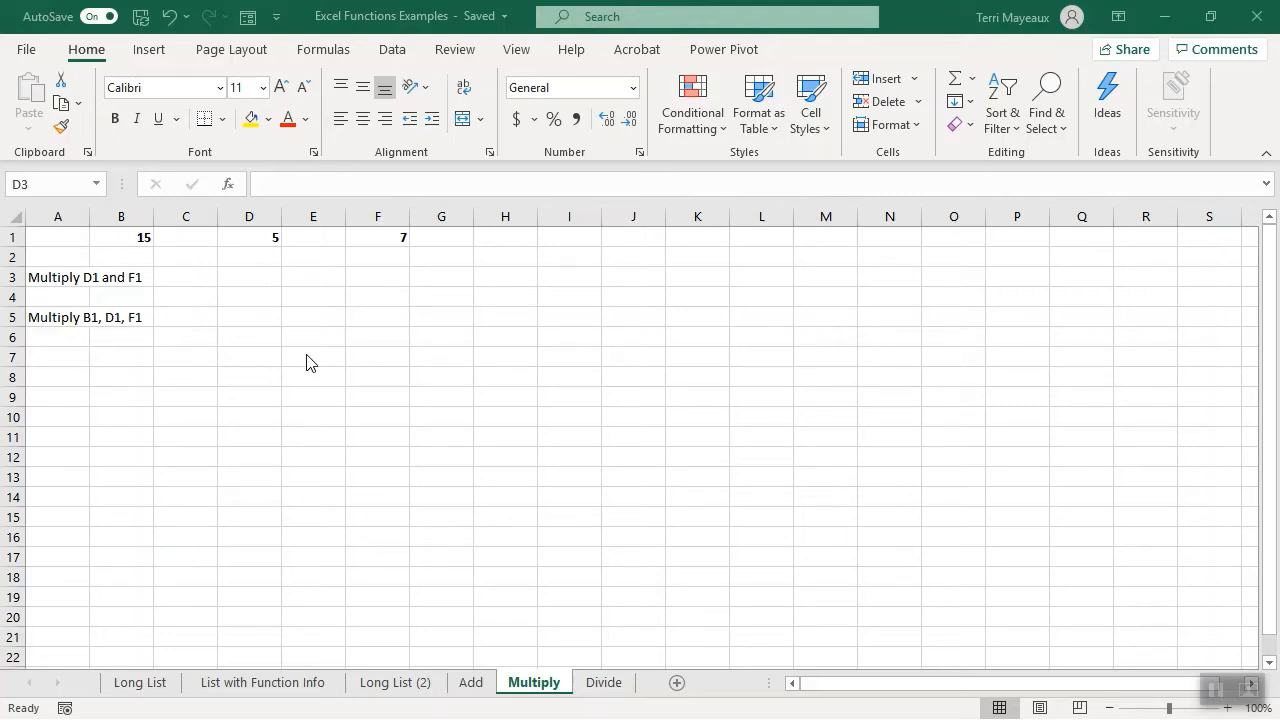
pyautogui.click(249, 275)
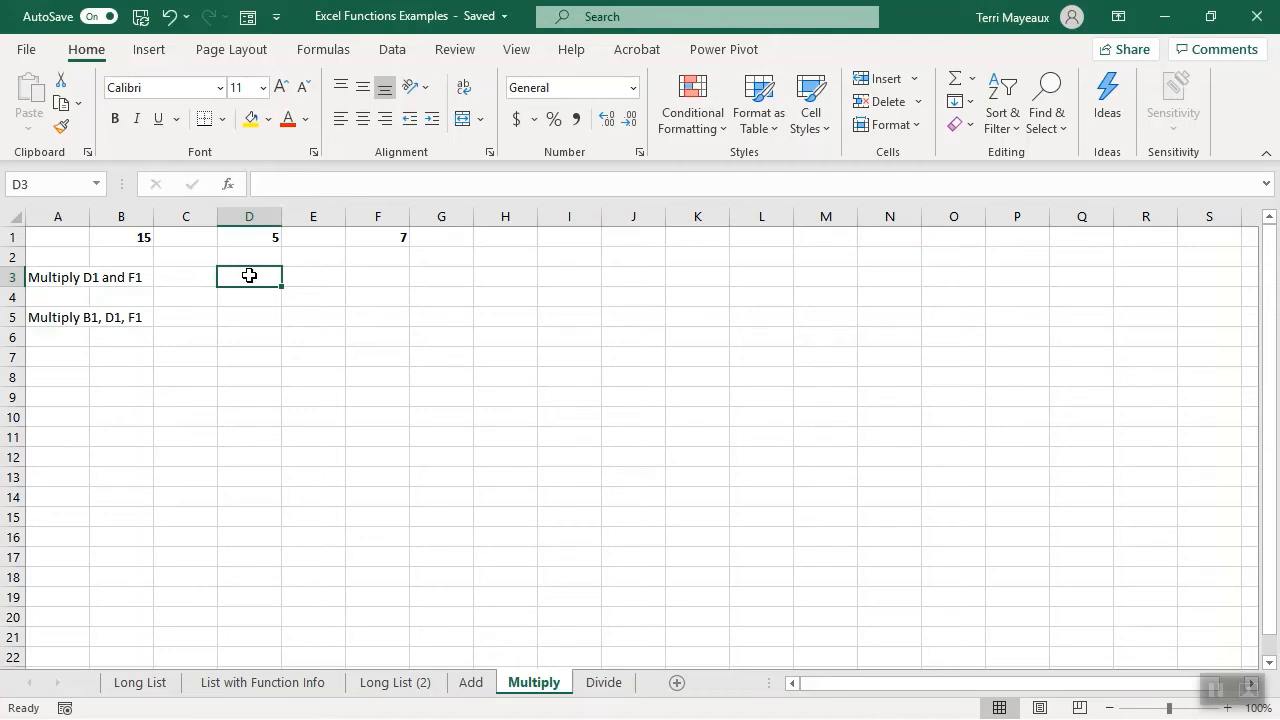
pyautogui.write('=')
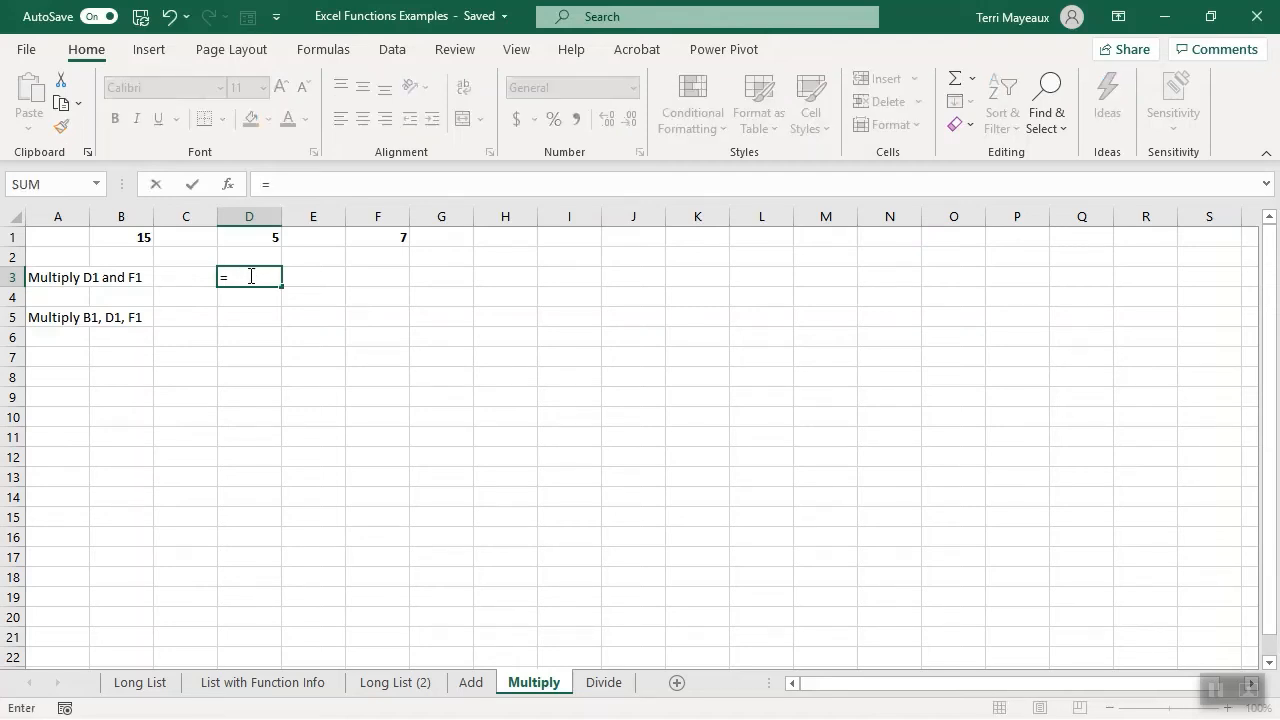
pyautogui.write('pro')
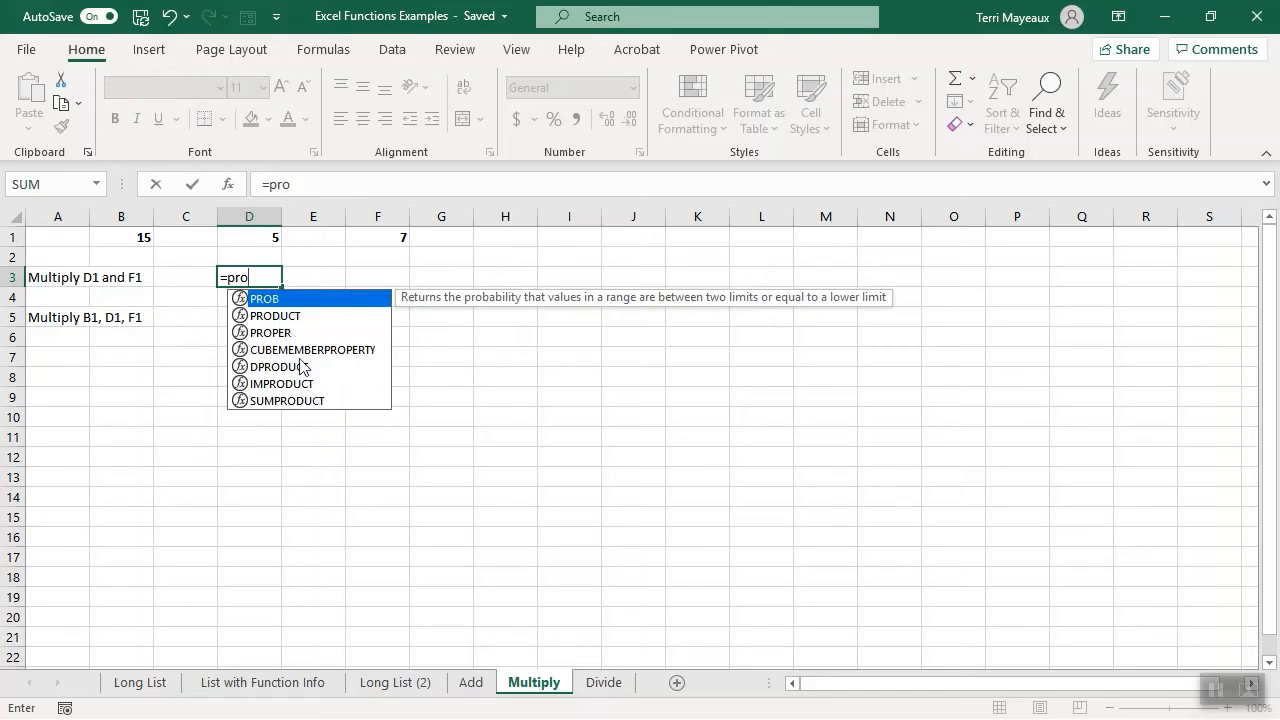
pyautogui.click(274, 318)
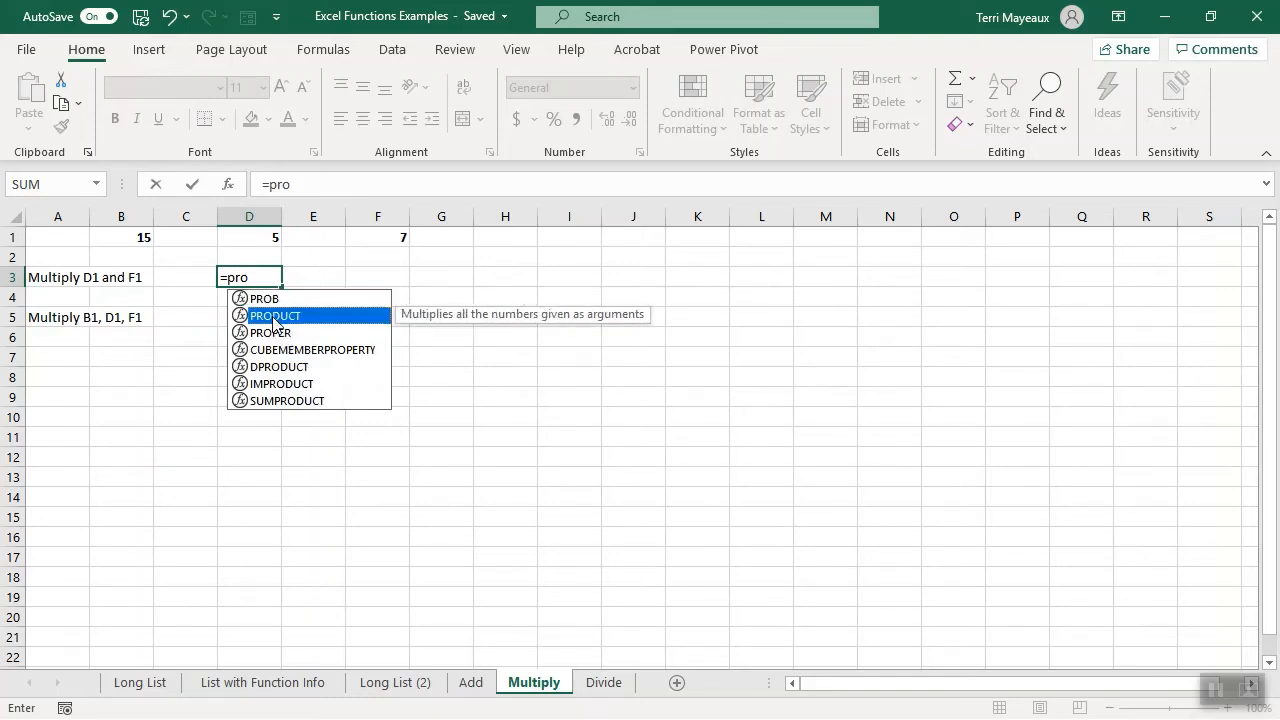
pyautogui.doubleClick(274, 316)
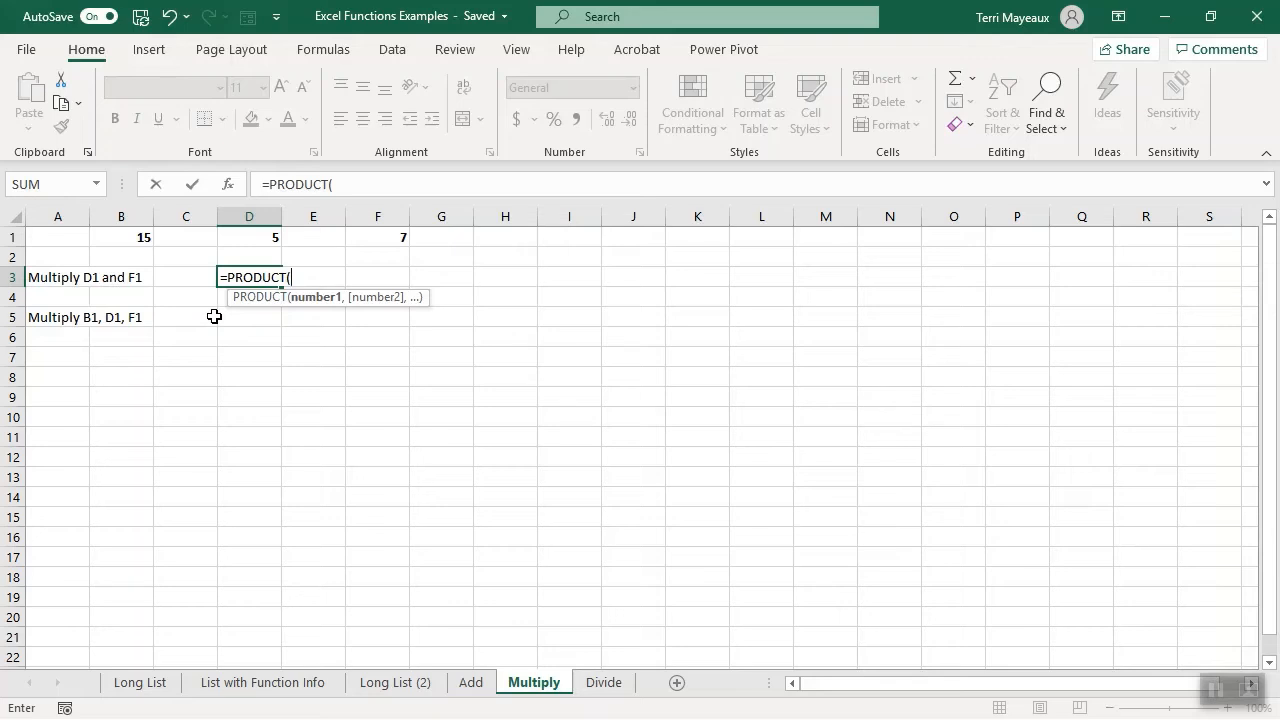
pyautogui.click(248, 237)
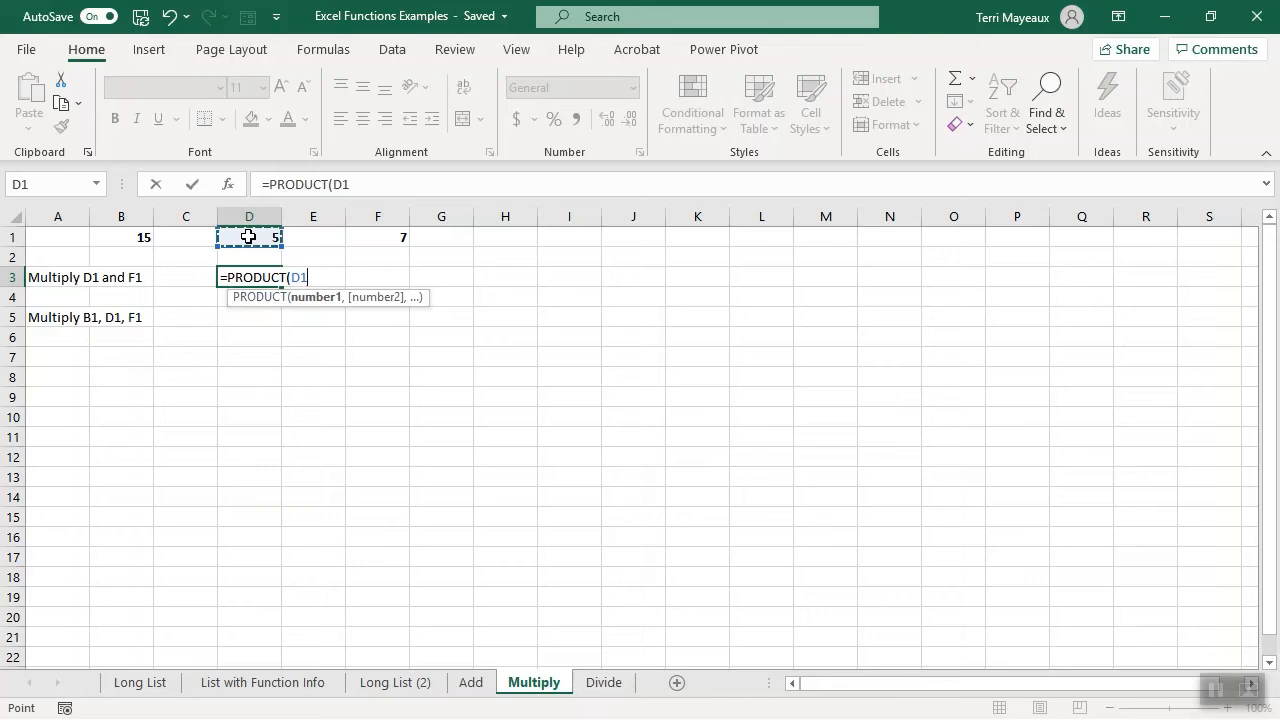
pyautogui.write(',')
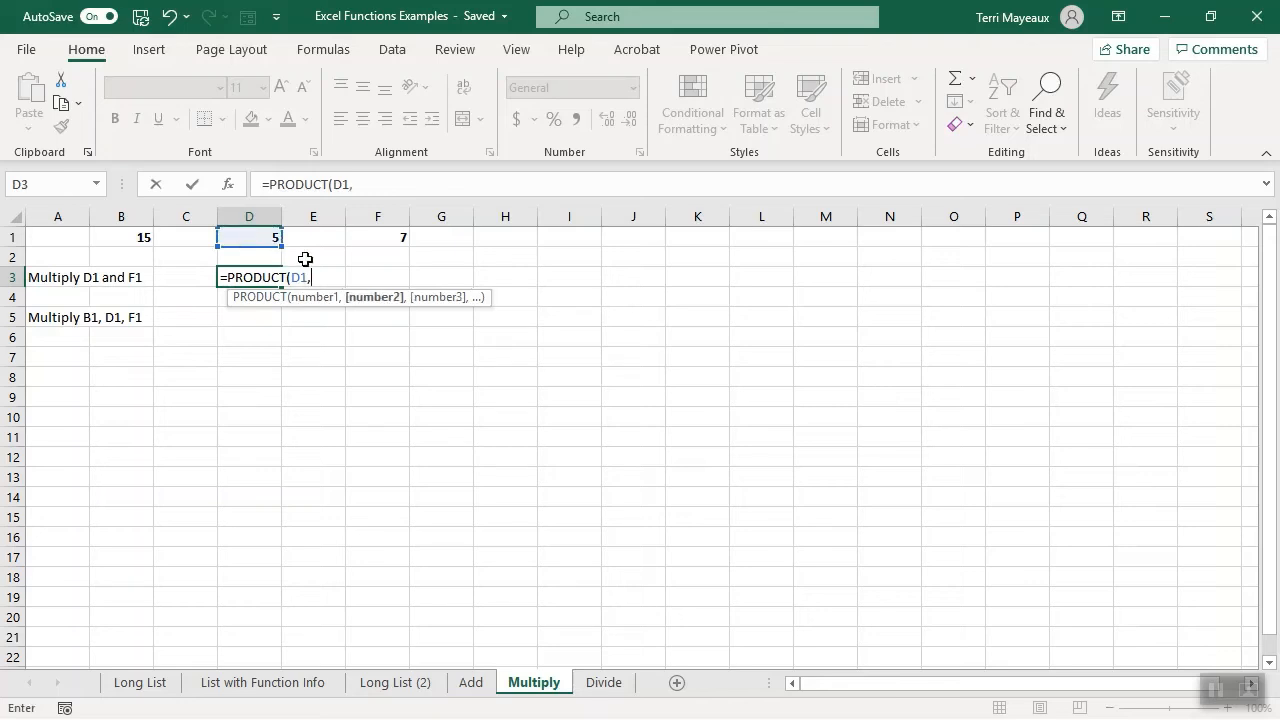
pyautogui.click(364, 240)
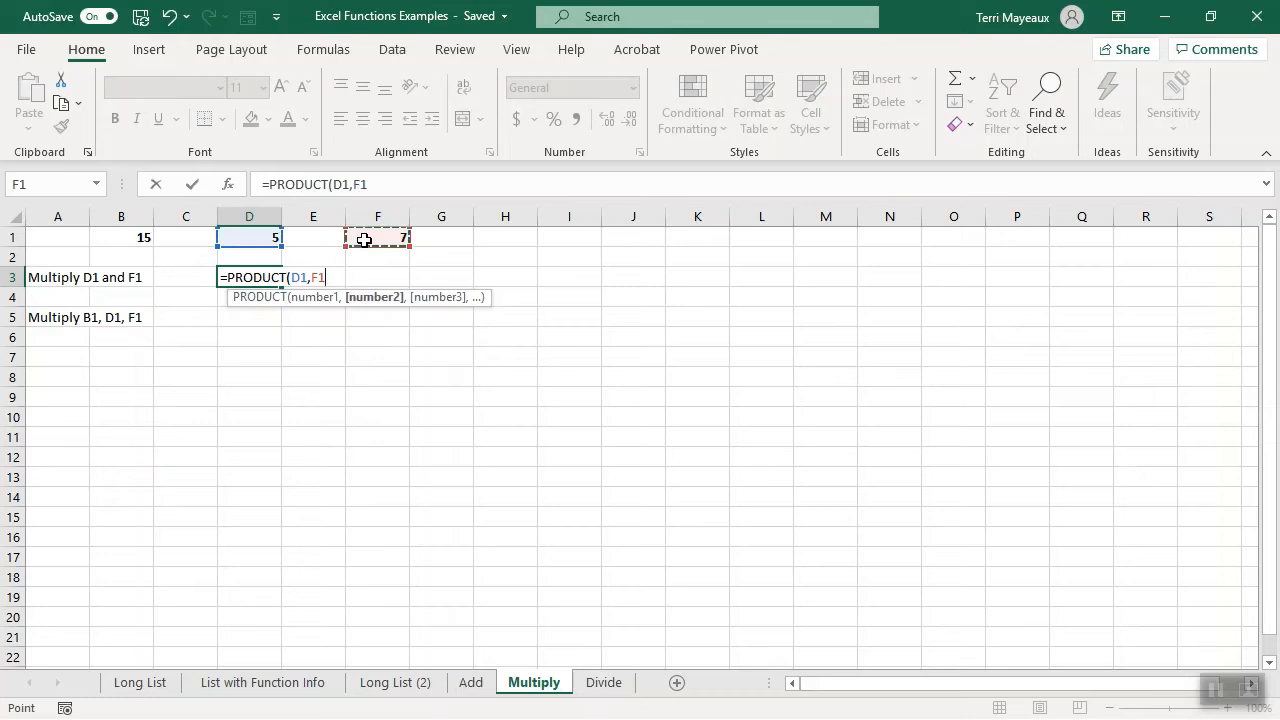
pyautogui.write(')')
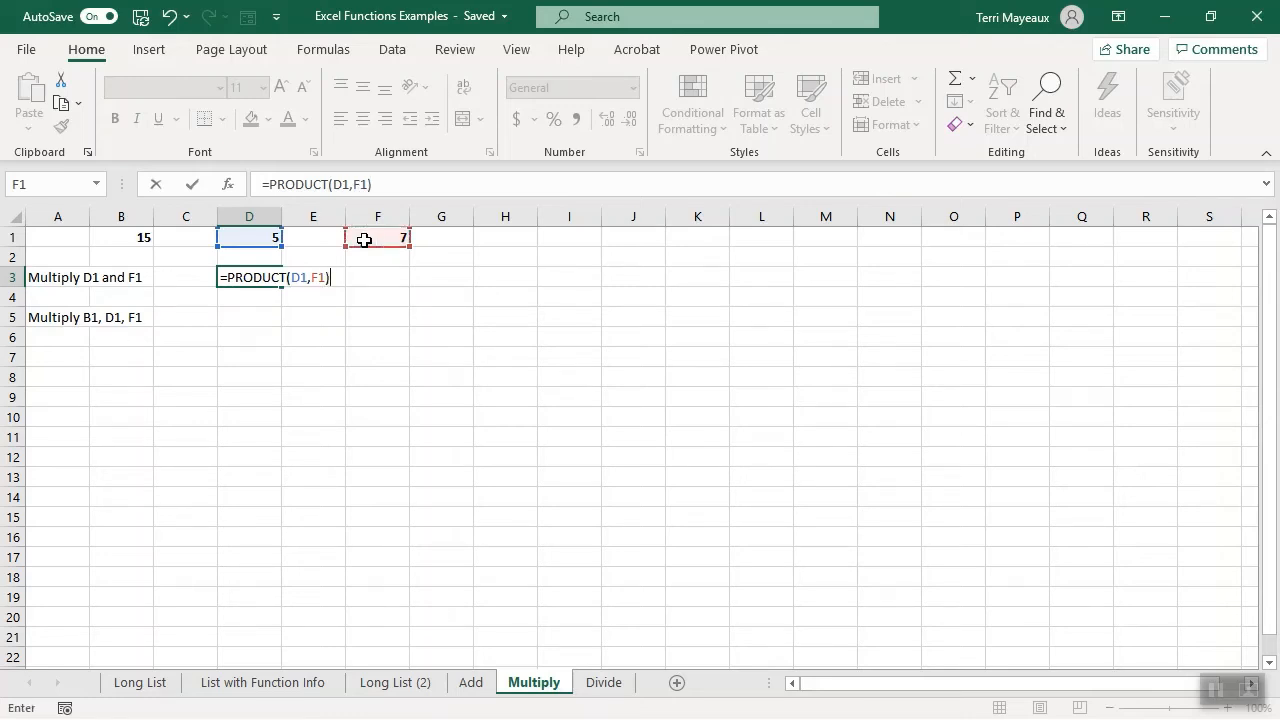
pyautogui.press('Return')
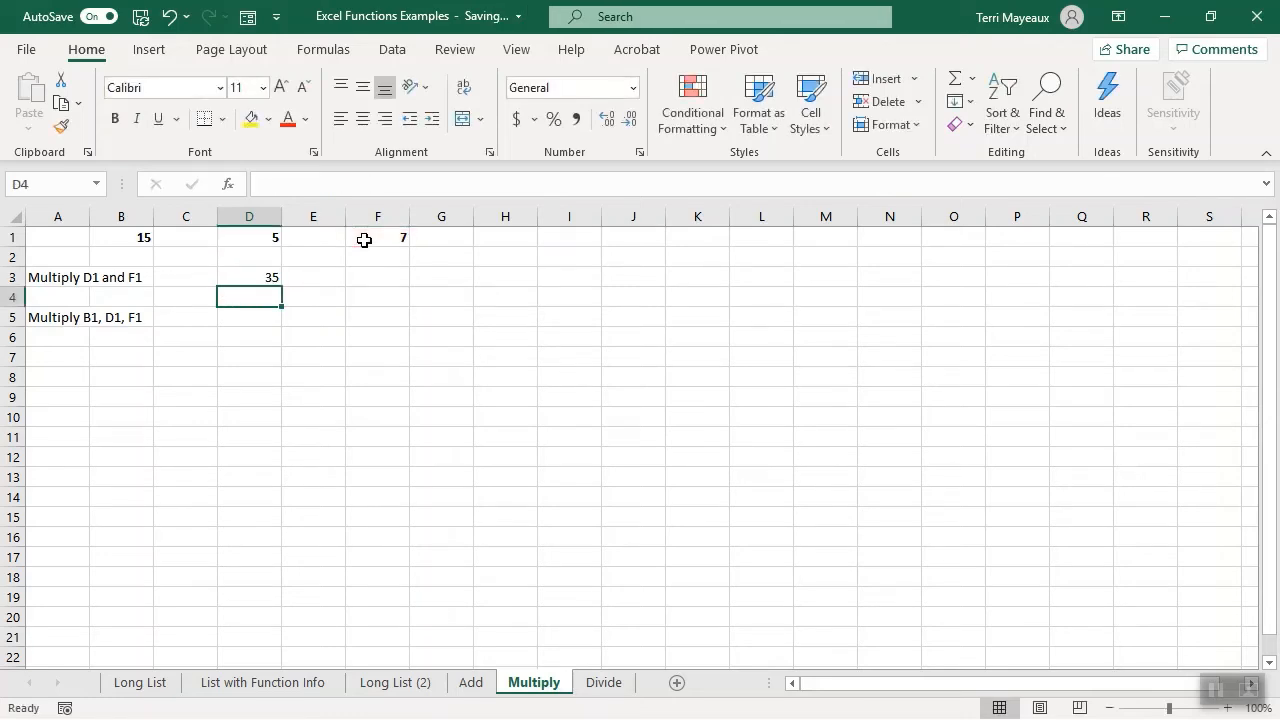
# - In cell D5 of the Multiply sheet, enter a PRODUCT formula multiplying the range B1:F1
pyautogui.click(259, 317)
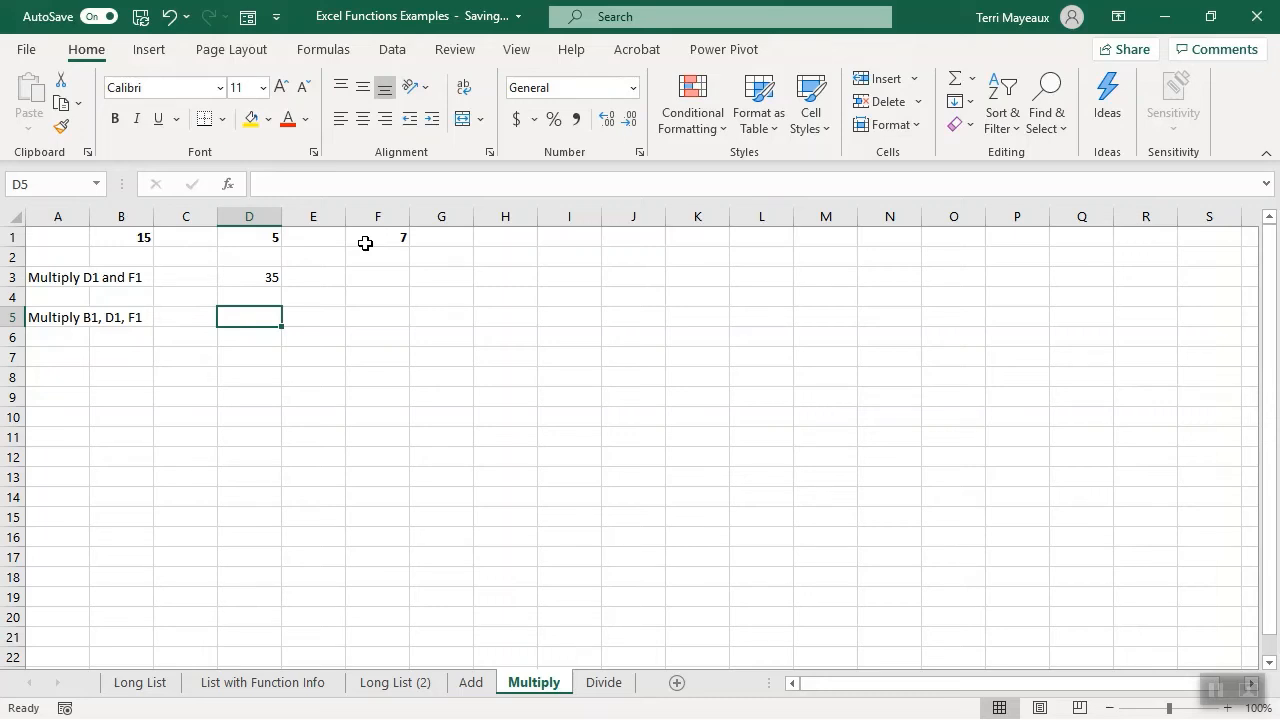
pyautogui.write('=')
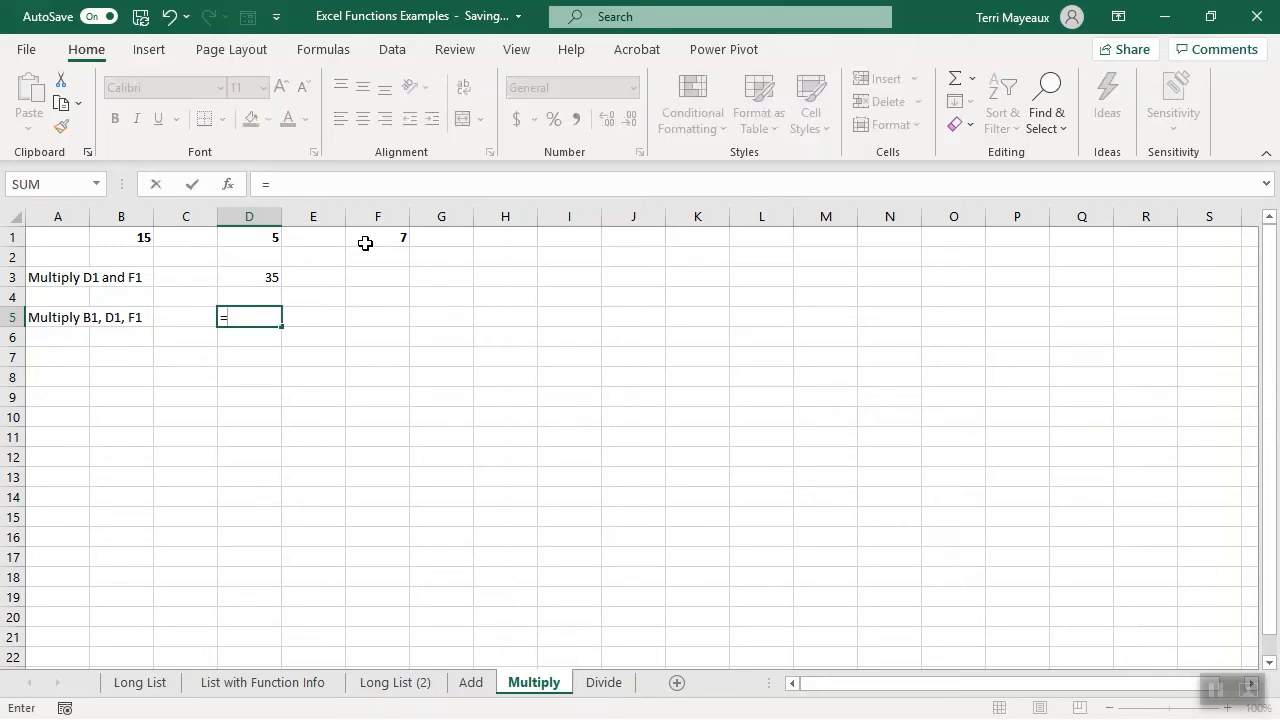
pyautogui.write('pr')
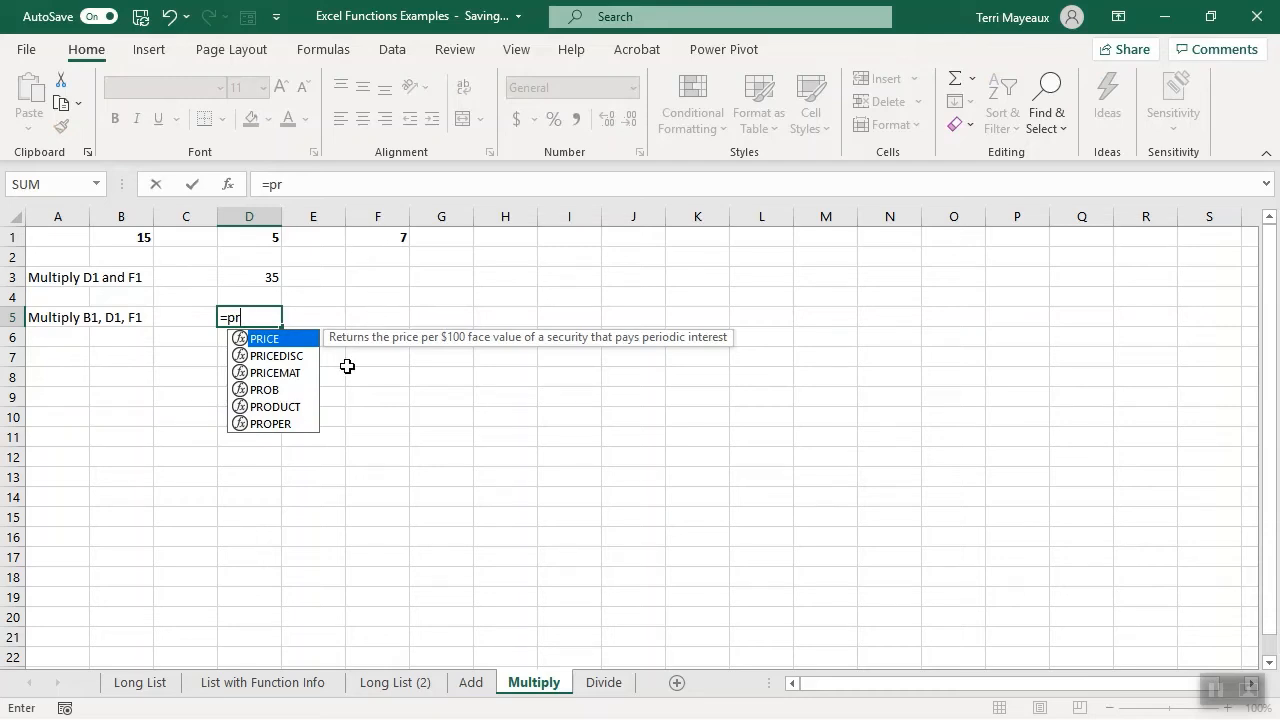
pyautogui.doubleClick(274, 407)
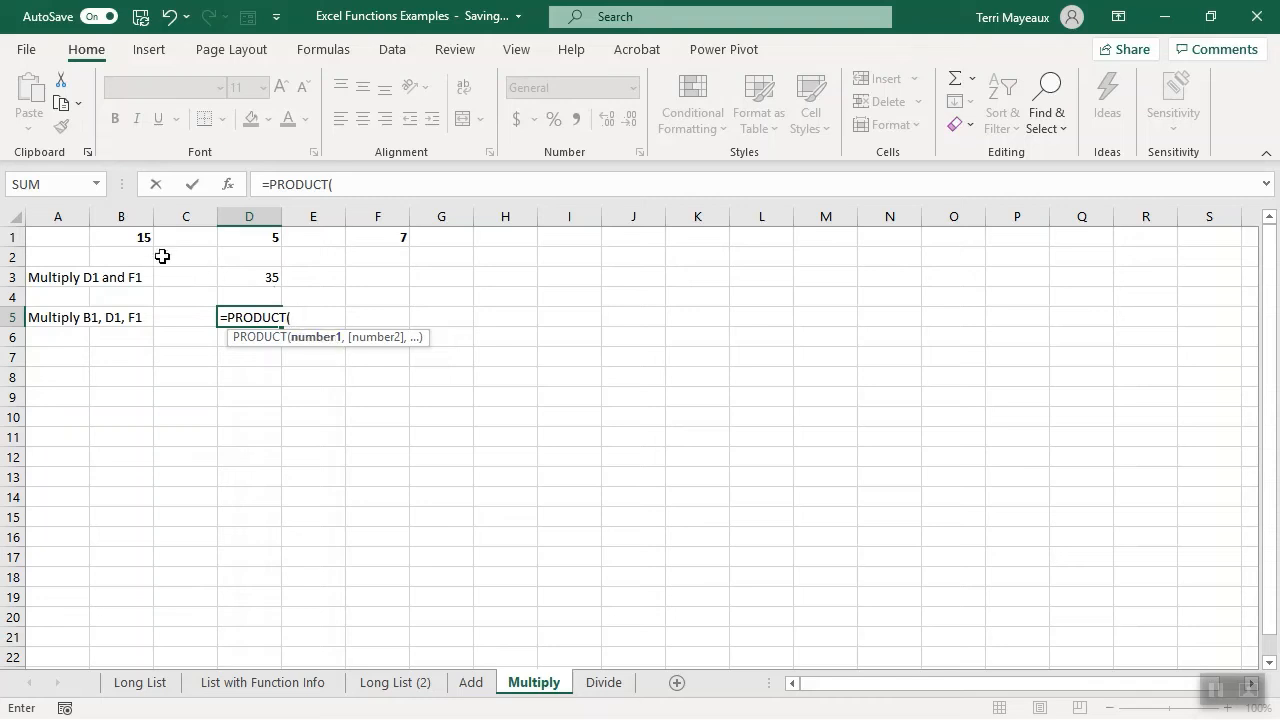
pyautogui.moveTo(131, 238); pyautogui.dragTo(368, 245)
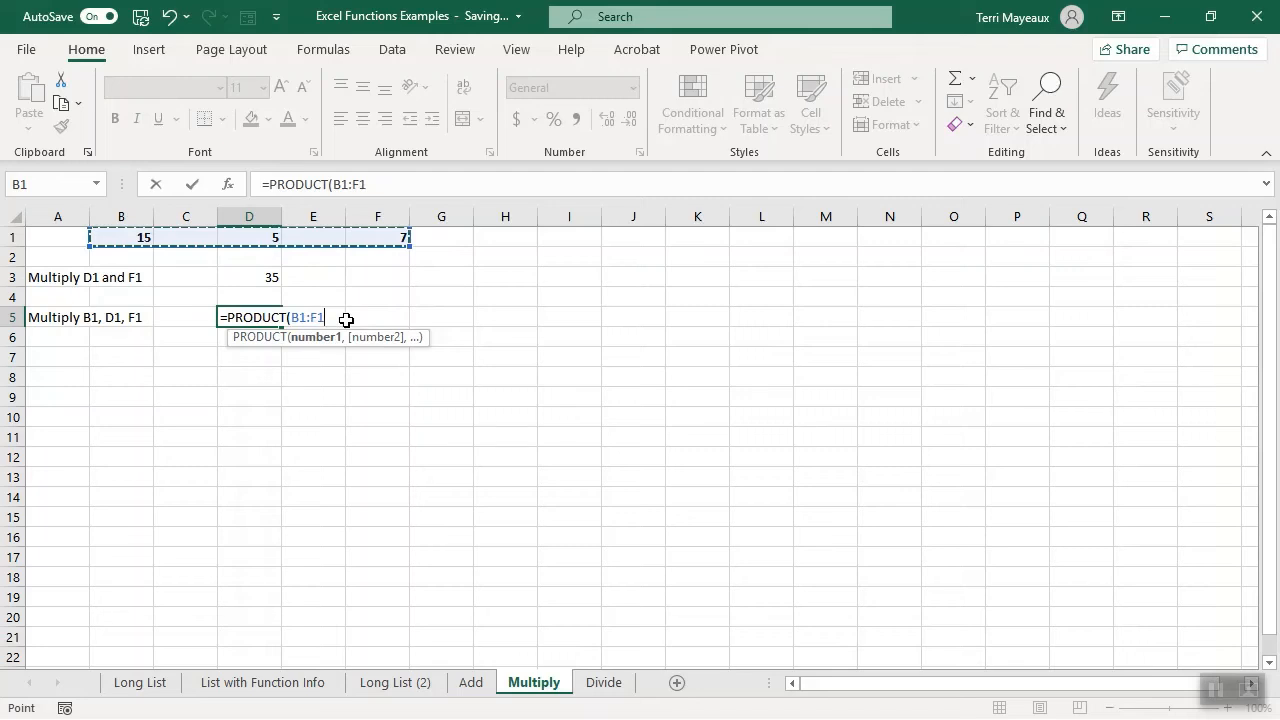
pyautogui.write(')')
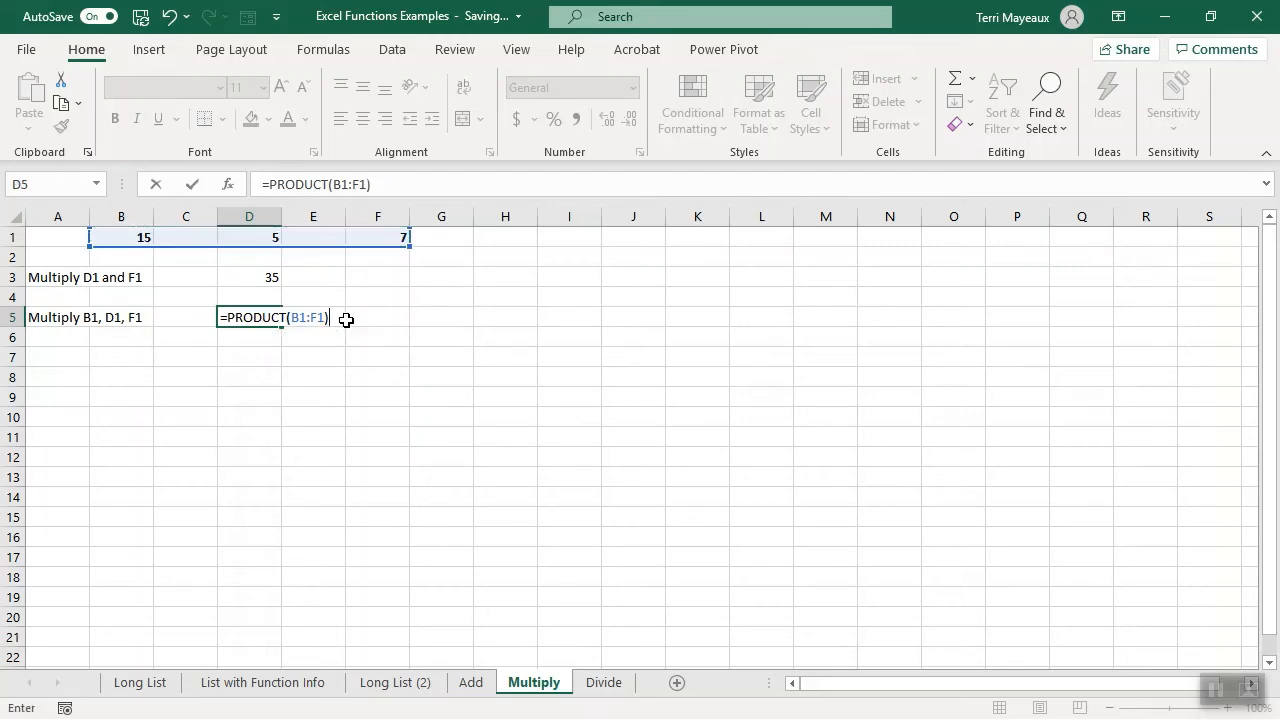
pyautogui.press('Return')
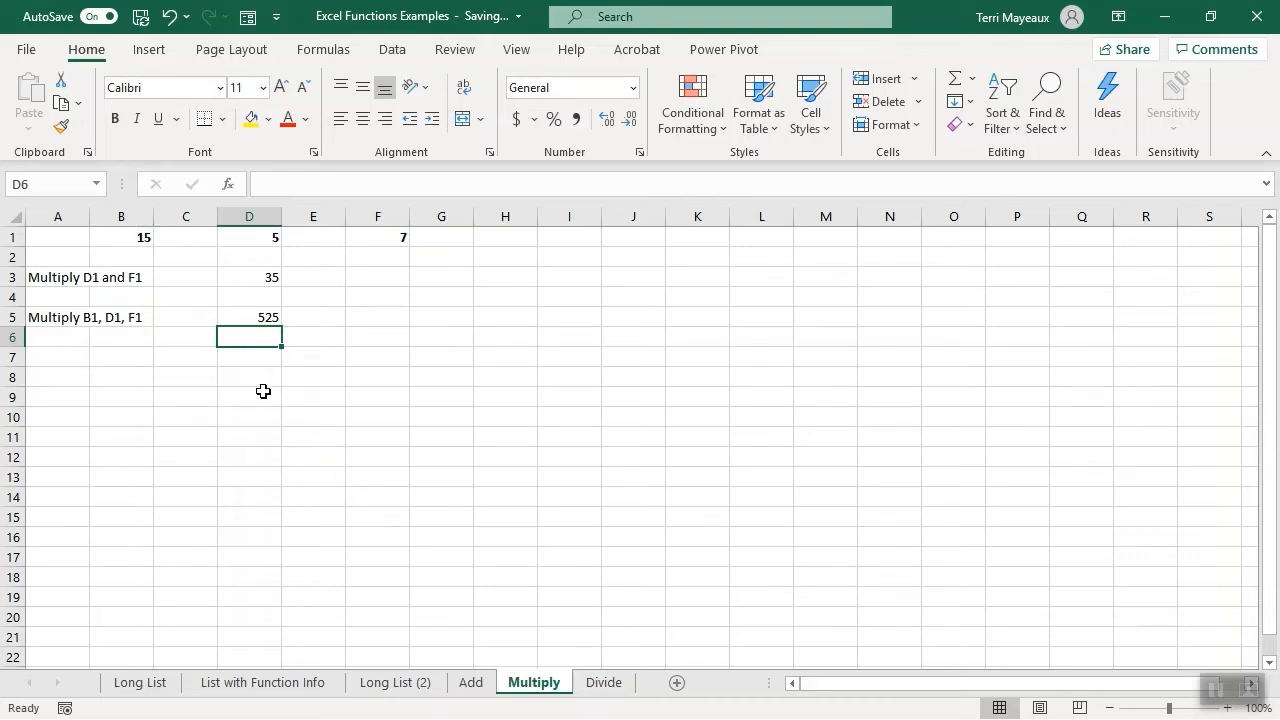
# - On the Divide sheet, enter a formula in cell D3 dividing B1 by F1 with the division operator
pyautogui.hotkey('ctrl', 'pagedown')
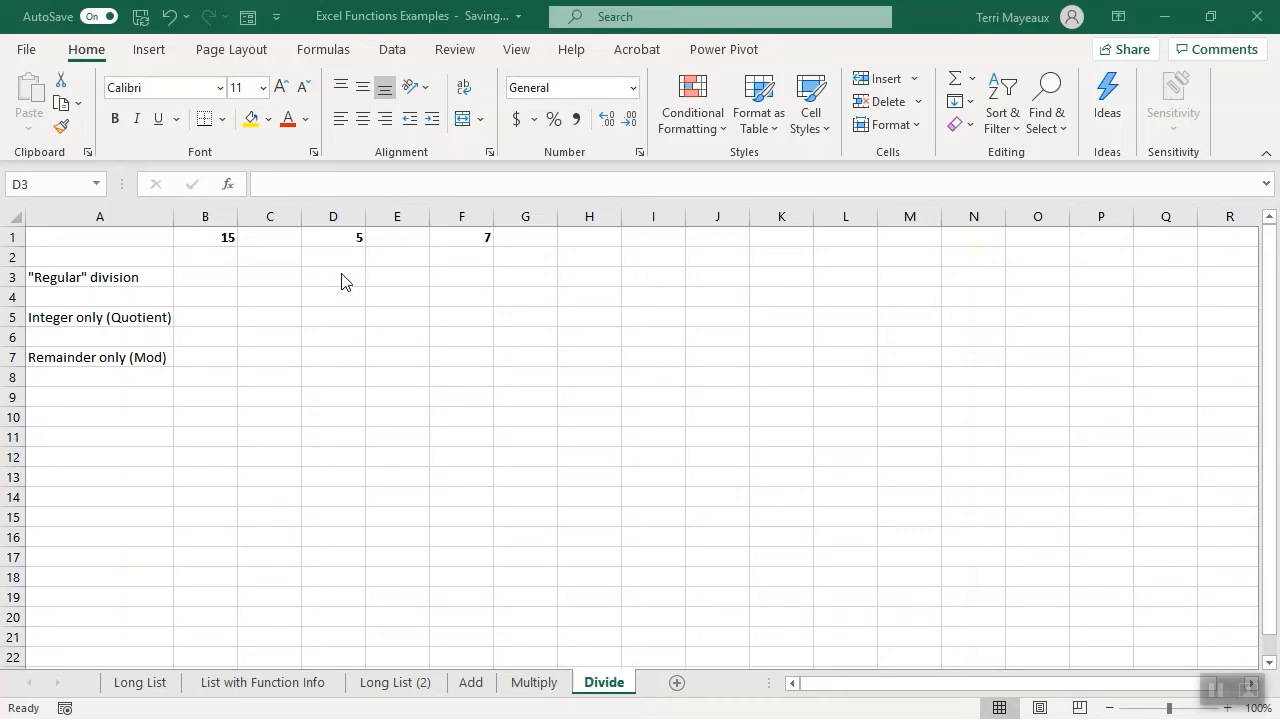
pyautogui.click(341, 274)
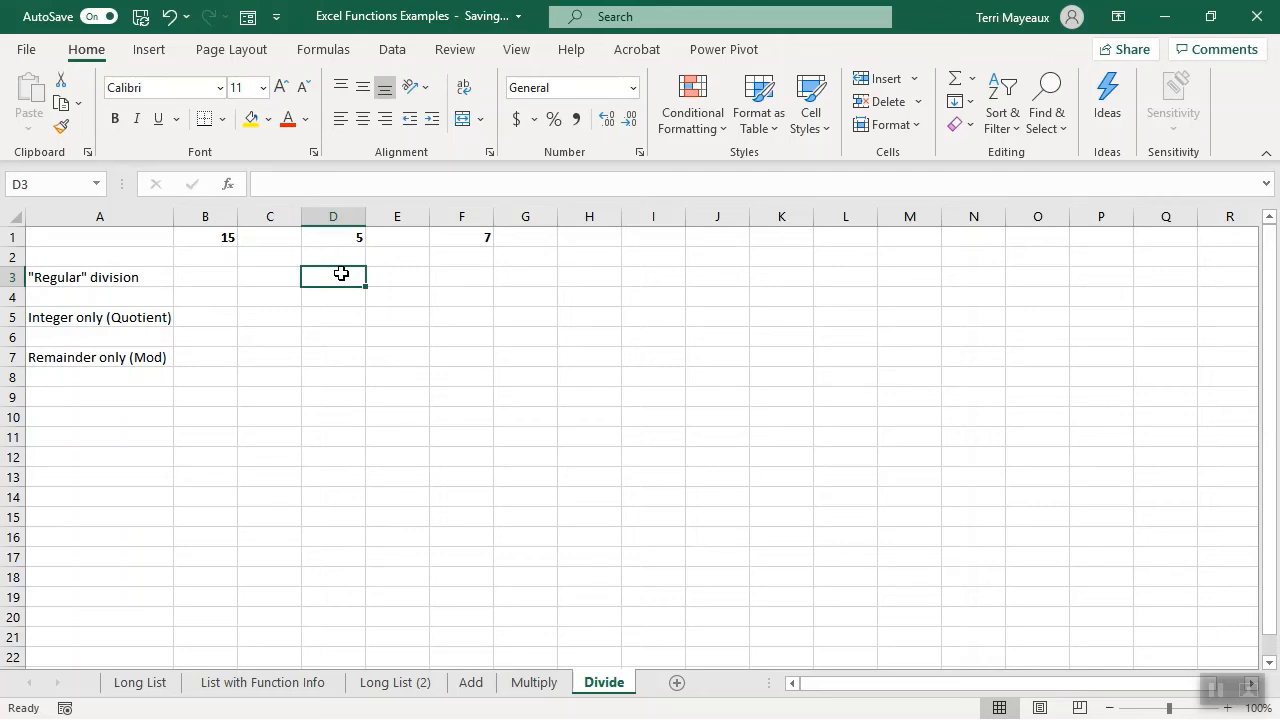
pyautogui.write('=')
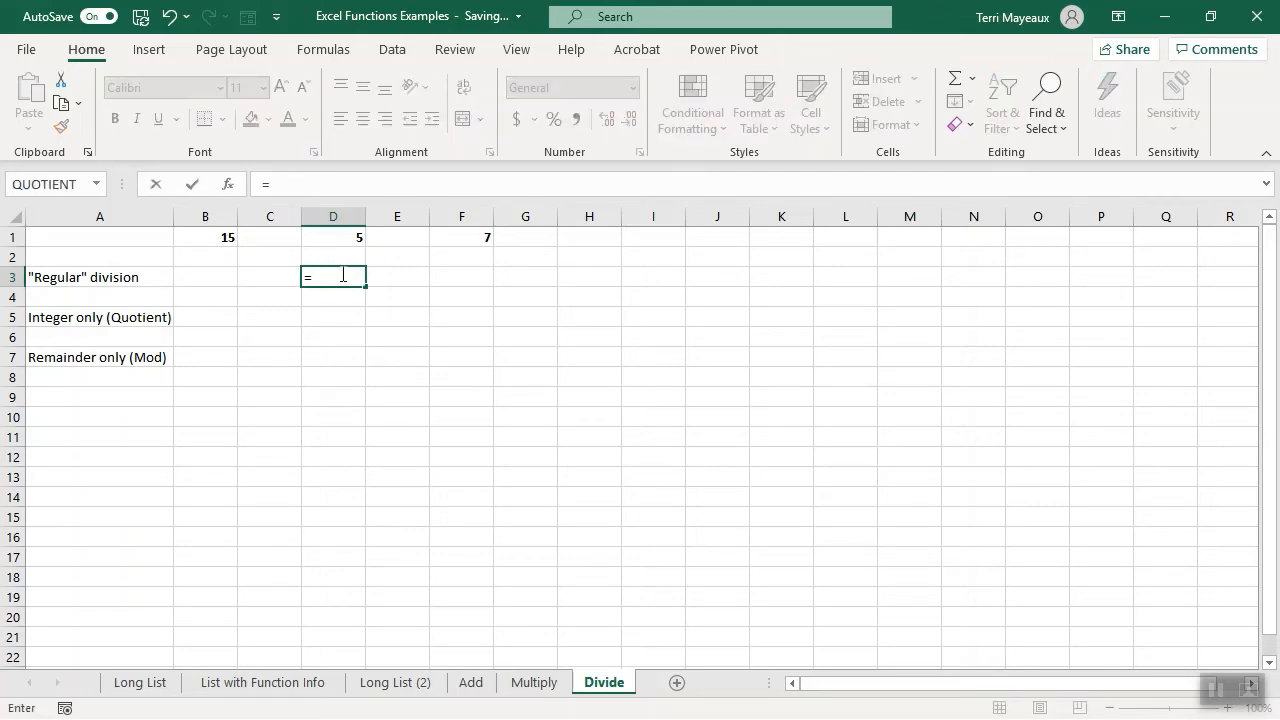
pyautogui.click(199, 236)
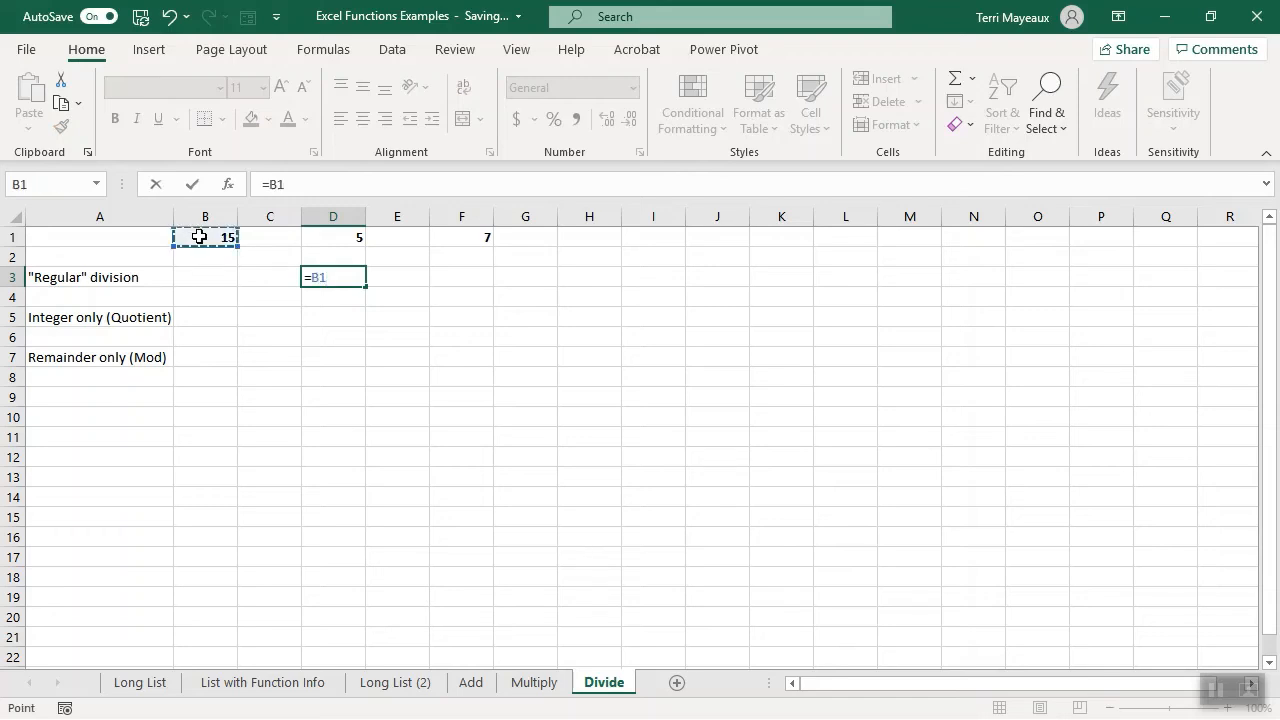
pyautogui.write('/')
pyautogui.click(457, 240)
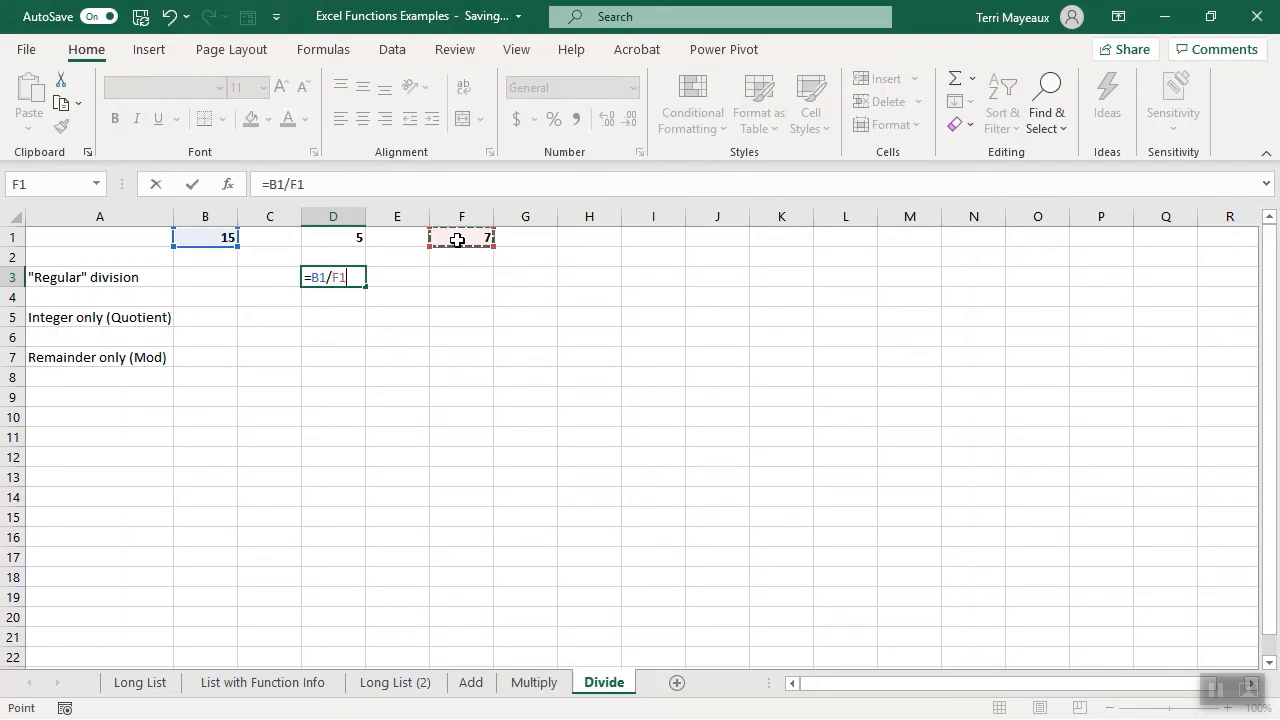
pyautogui.press('Return')
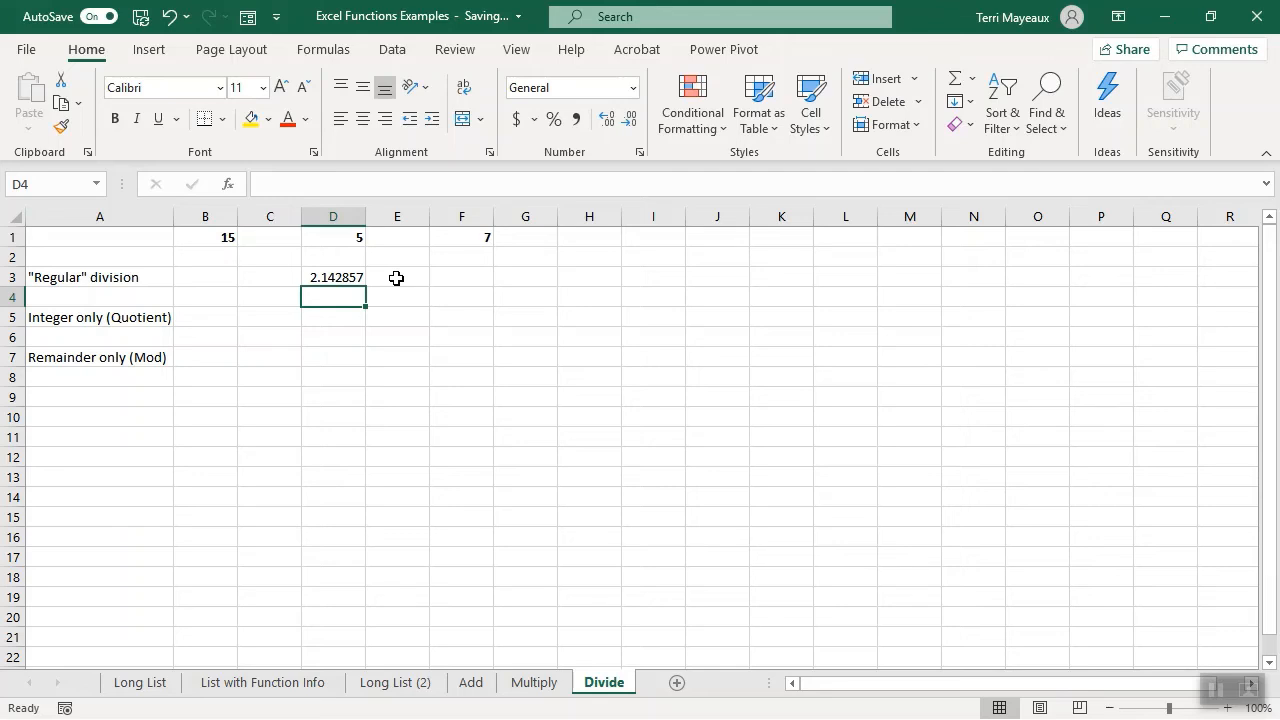
# - For cell D5 of the Divide sheet, search the function library for "quotient" and insert the QUOTIENT function
pyautogui.click(346, 317)
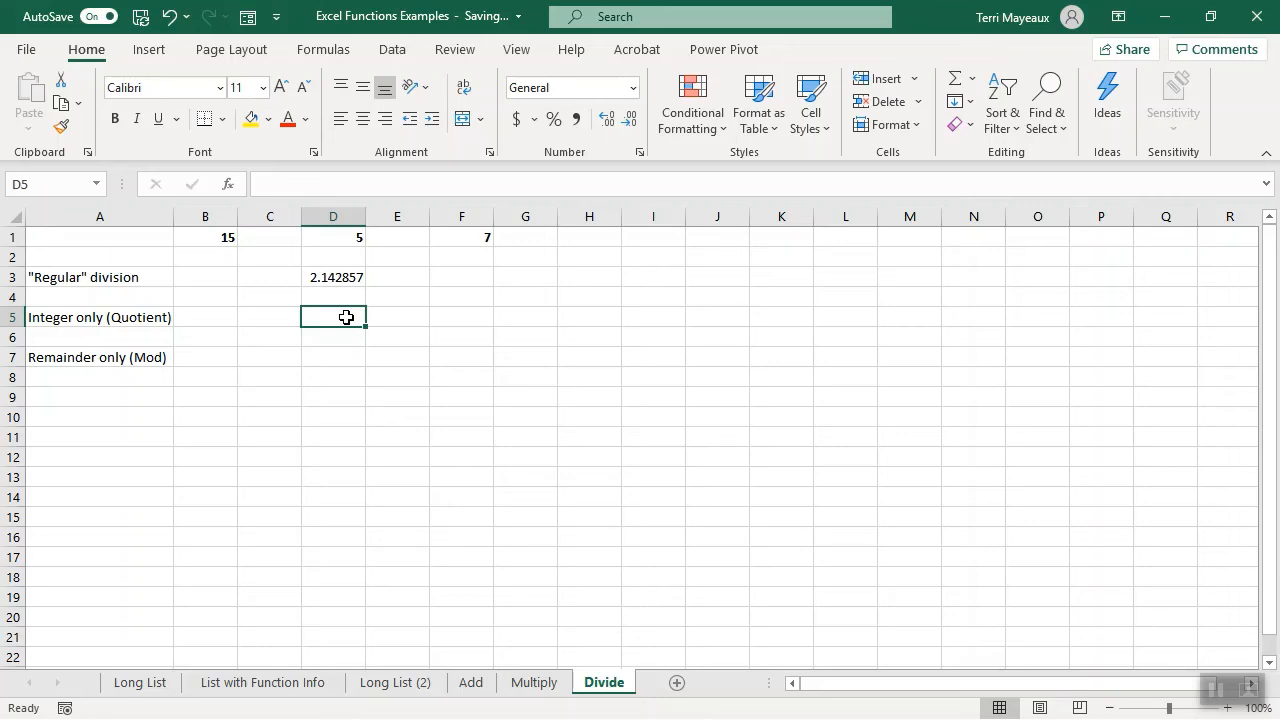
pyautogui.click(229, 193)
pyautogui.moveTo(530, 337); pyautogui.dragTo(640, 298)
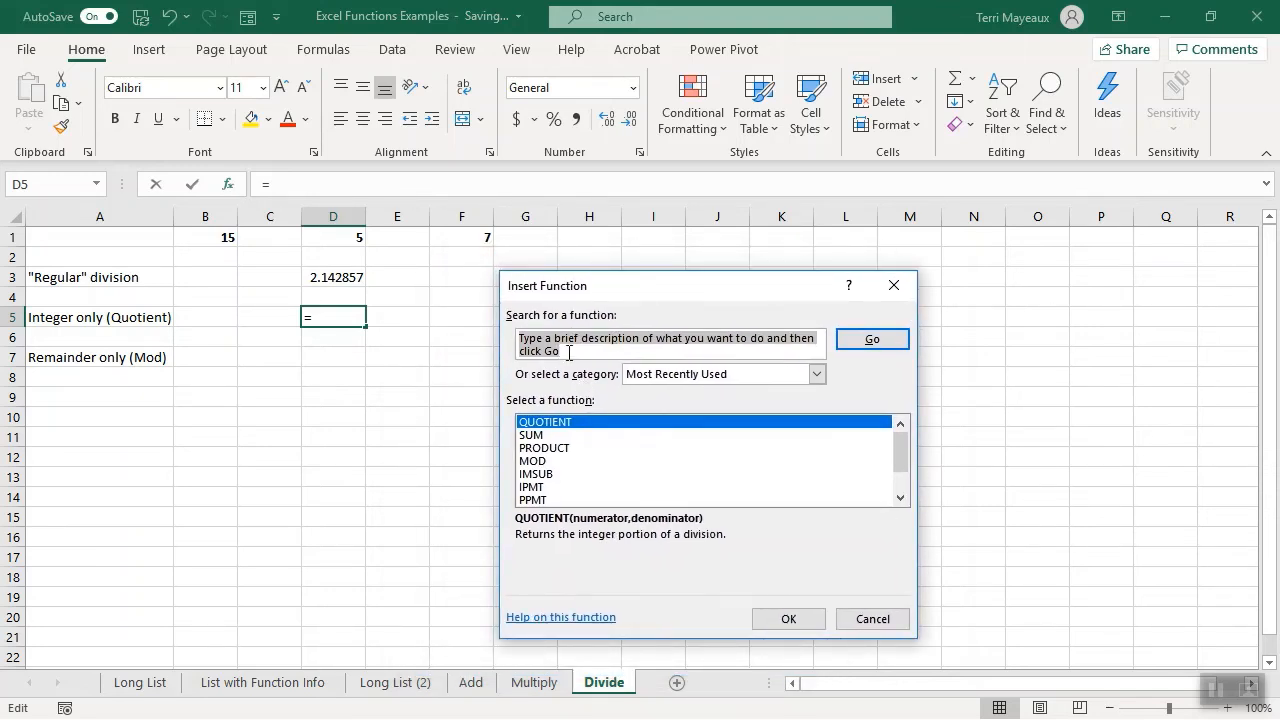
pyautogui.moveTo(564, 352); pyautogui.dragTo(518, 338)
pyautogui.write('quotient')
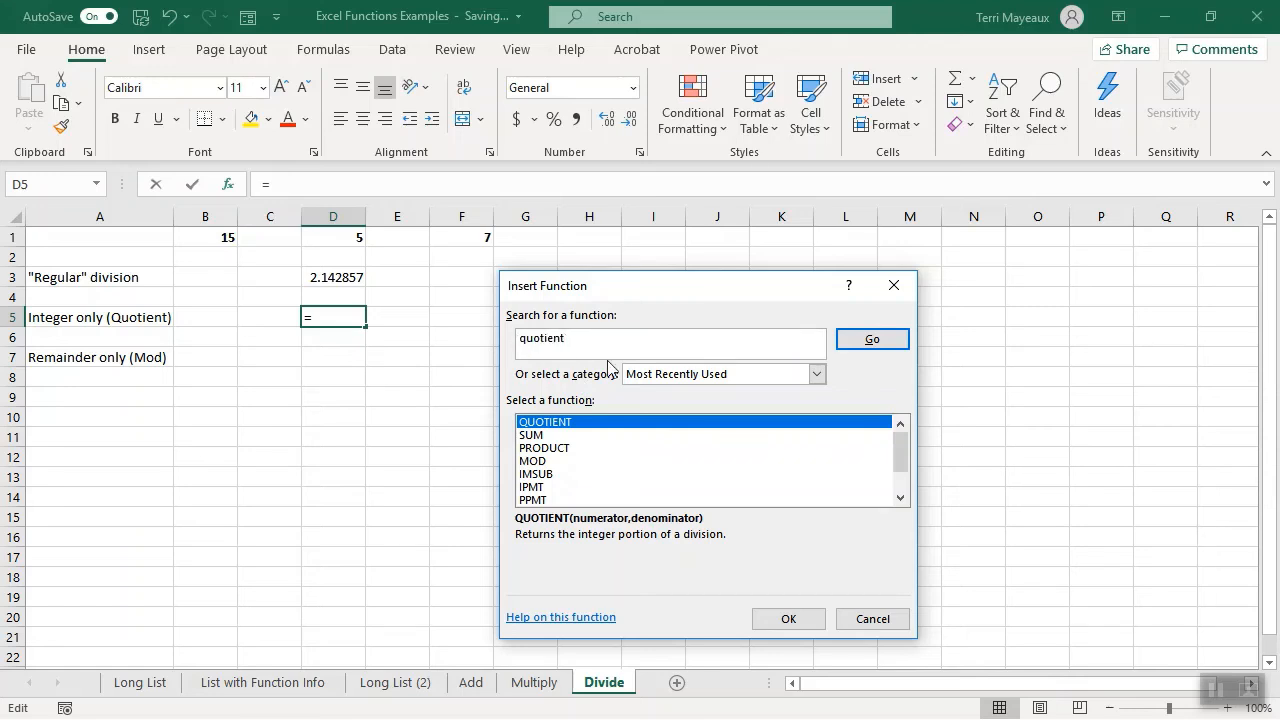
pyautogui.click(873, 343)
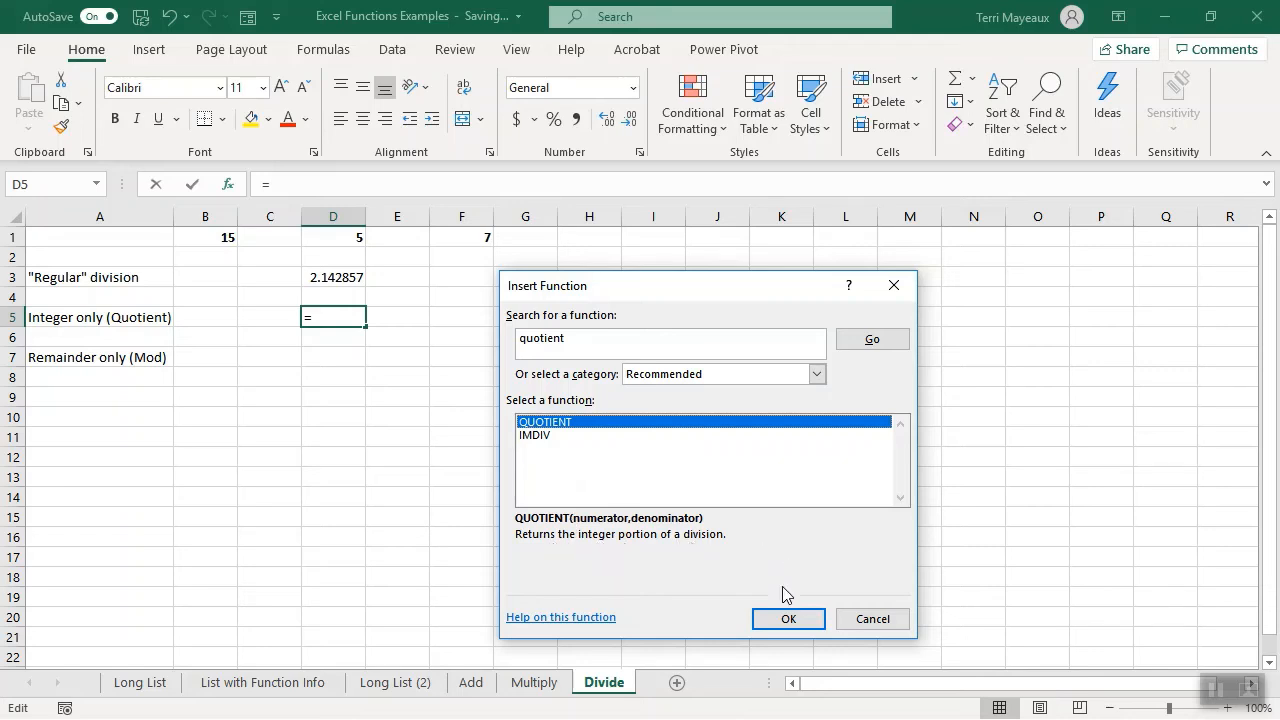
pyautogui.click(786, 620)
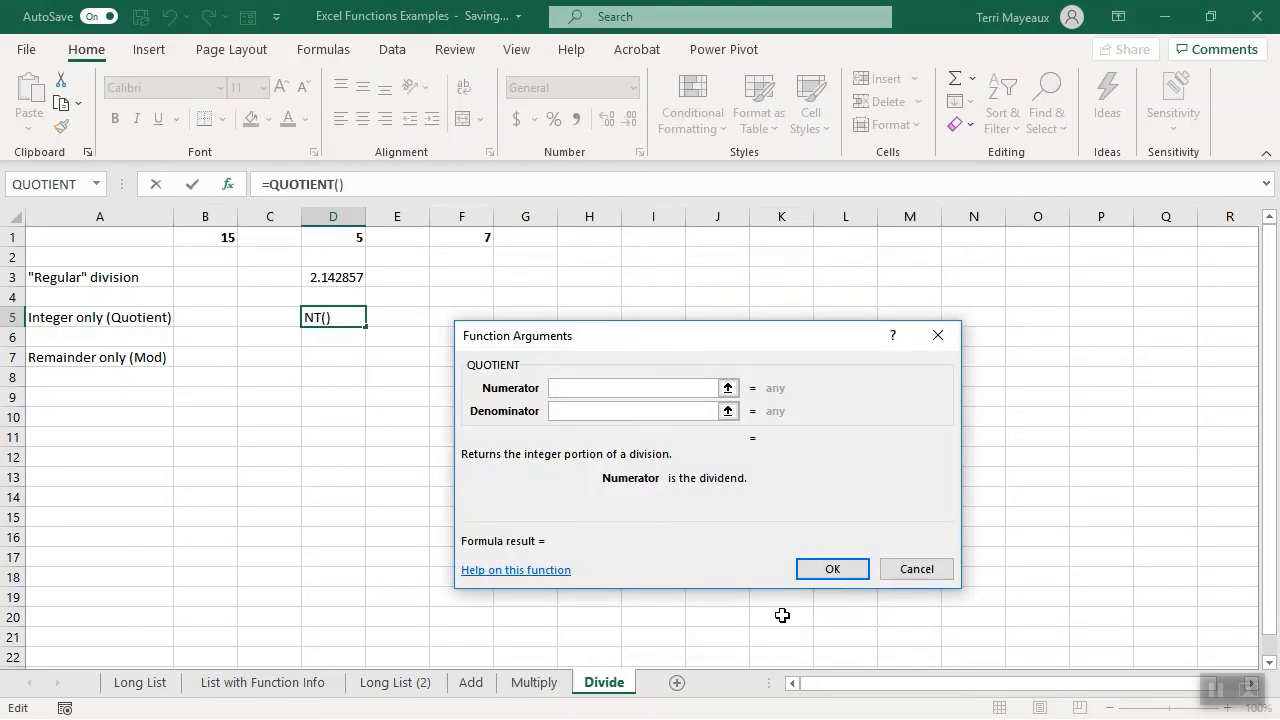
# - Set the QUOTIENT function's numerator to B1 and denominator to F1, and enter the formula in D5
pyautogui.moveTo(599, 345); pyautogui.dragTo(613, 301)
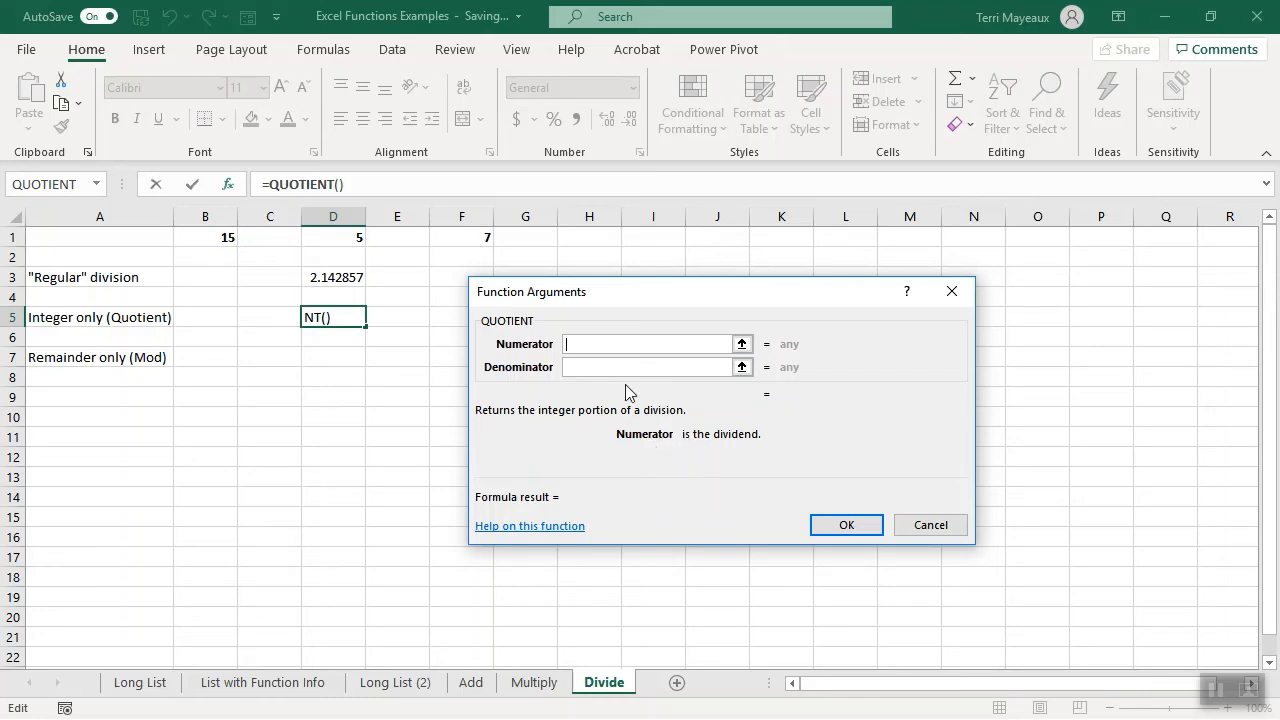
pyautogui.click(206, 239)
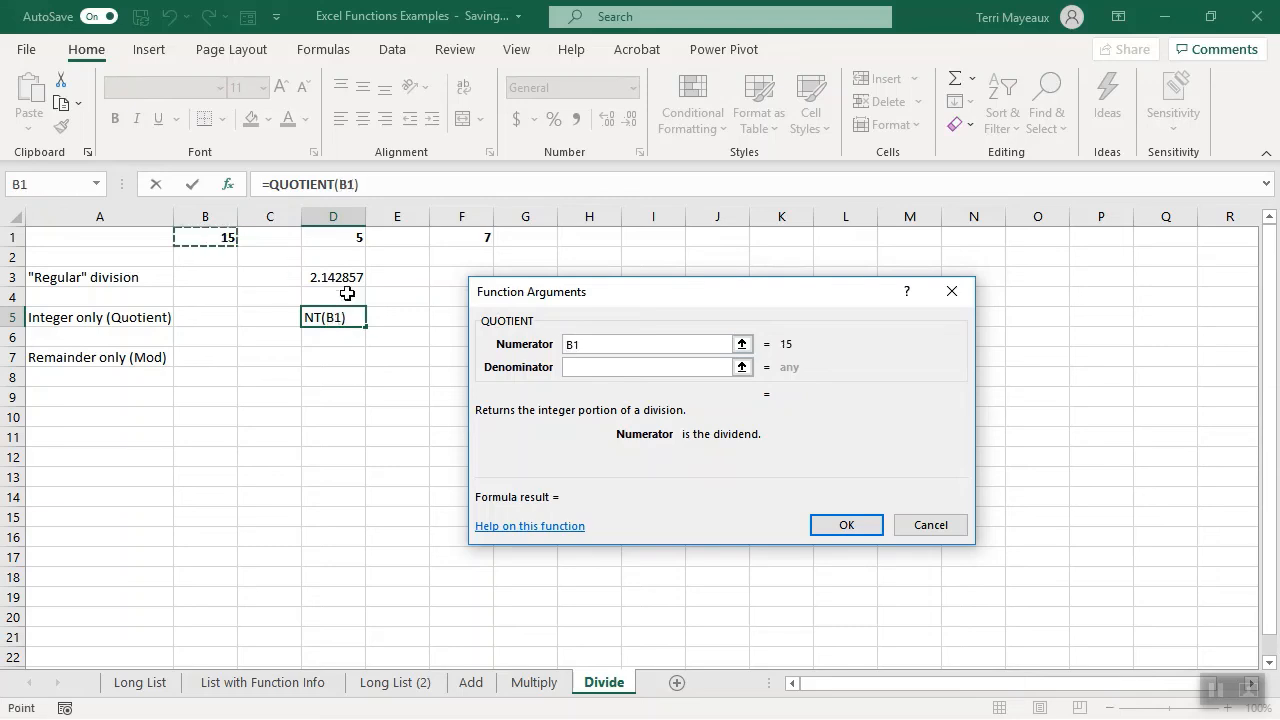
pyautogui.click(580, 367)
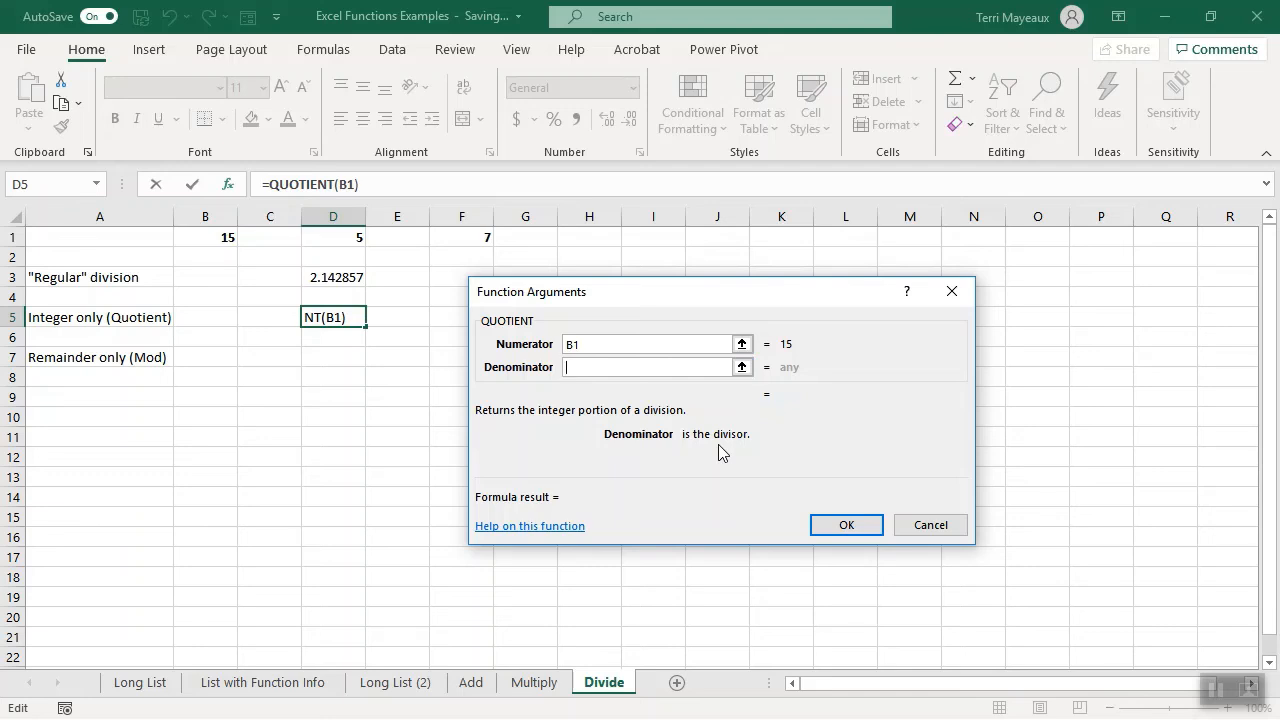
pyautogui.click(473, 240)
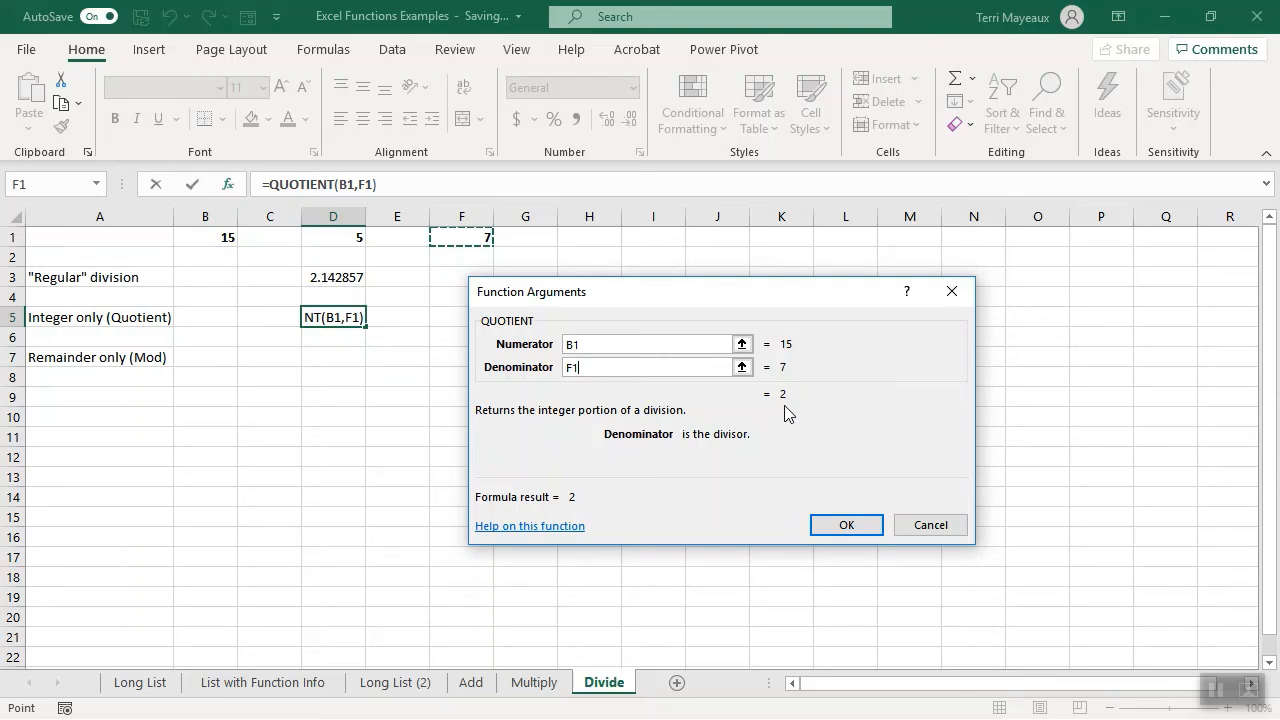
pyautogui.click(838, 526)
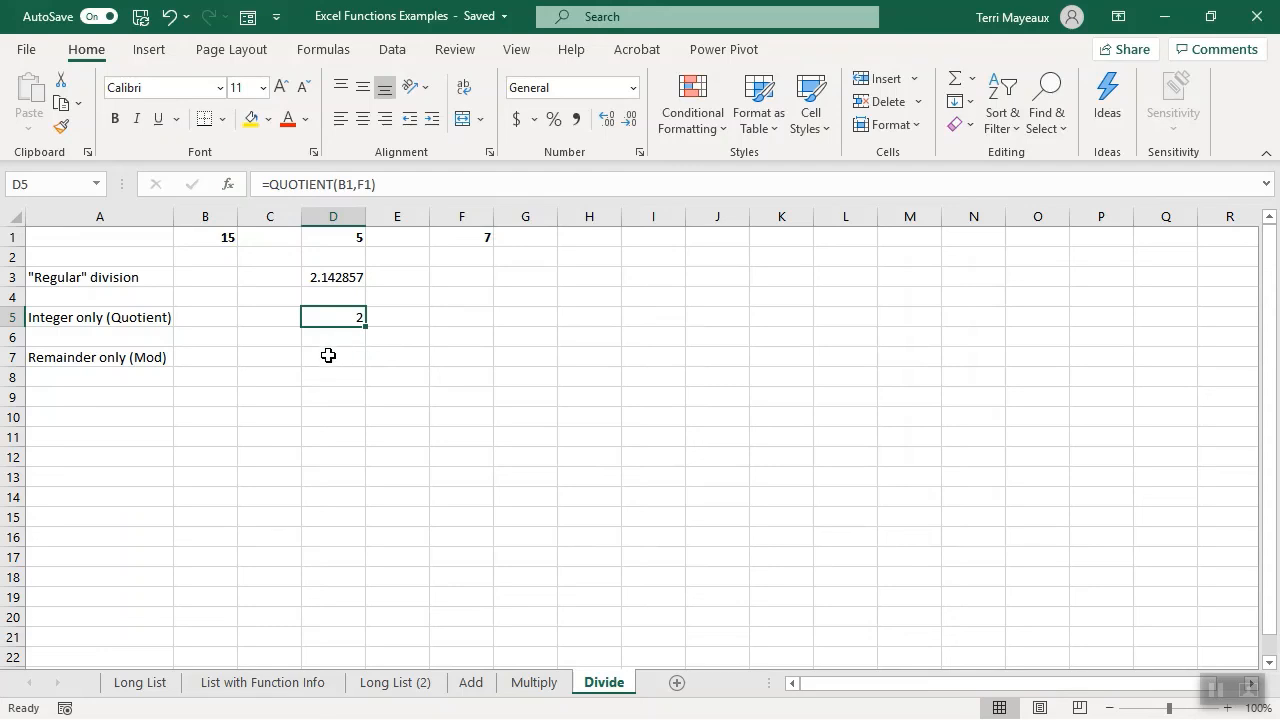
# - For cell D7 of the Divide sheet, search the function library for "division remainder" and insert the MOD function
pyautogui.click(328, 355)
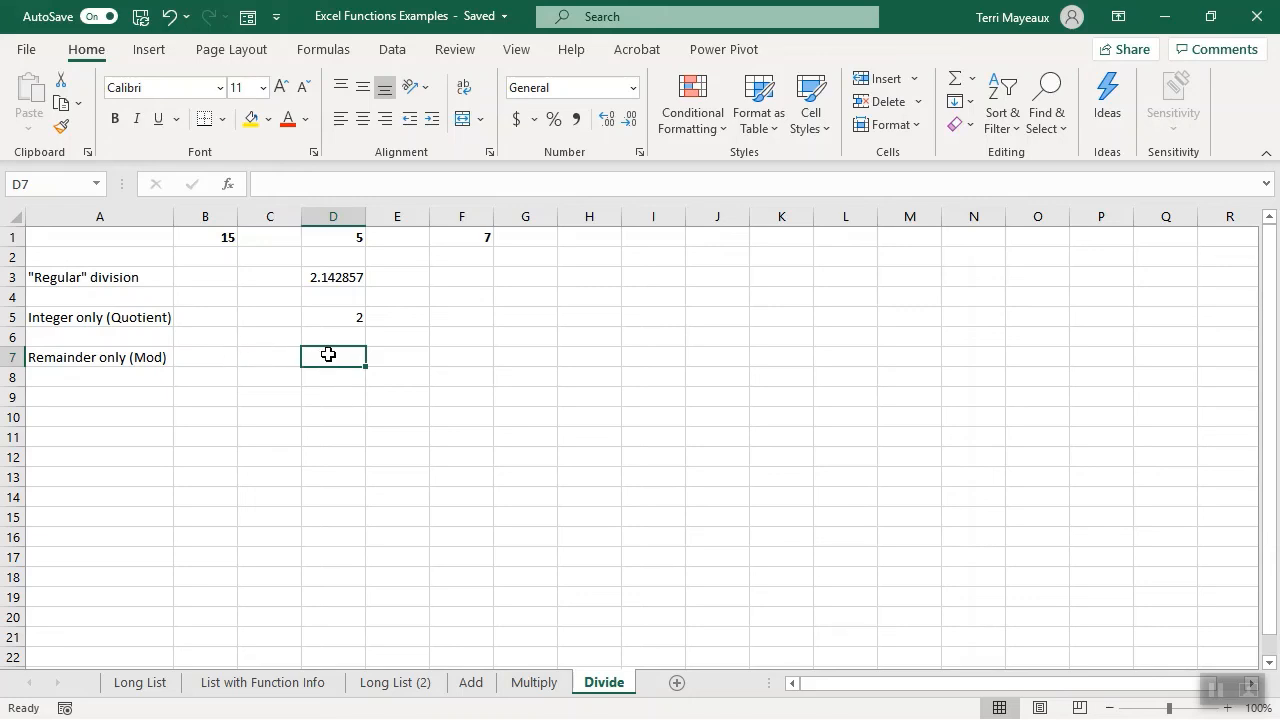
pyautogui.click(228, 185)
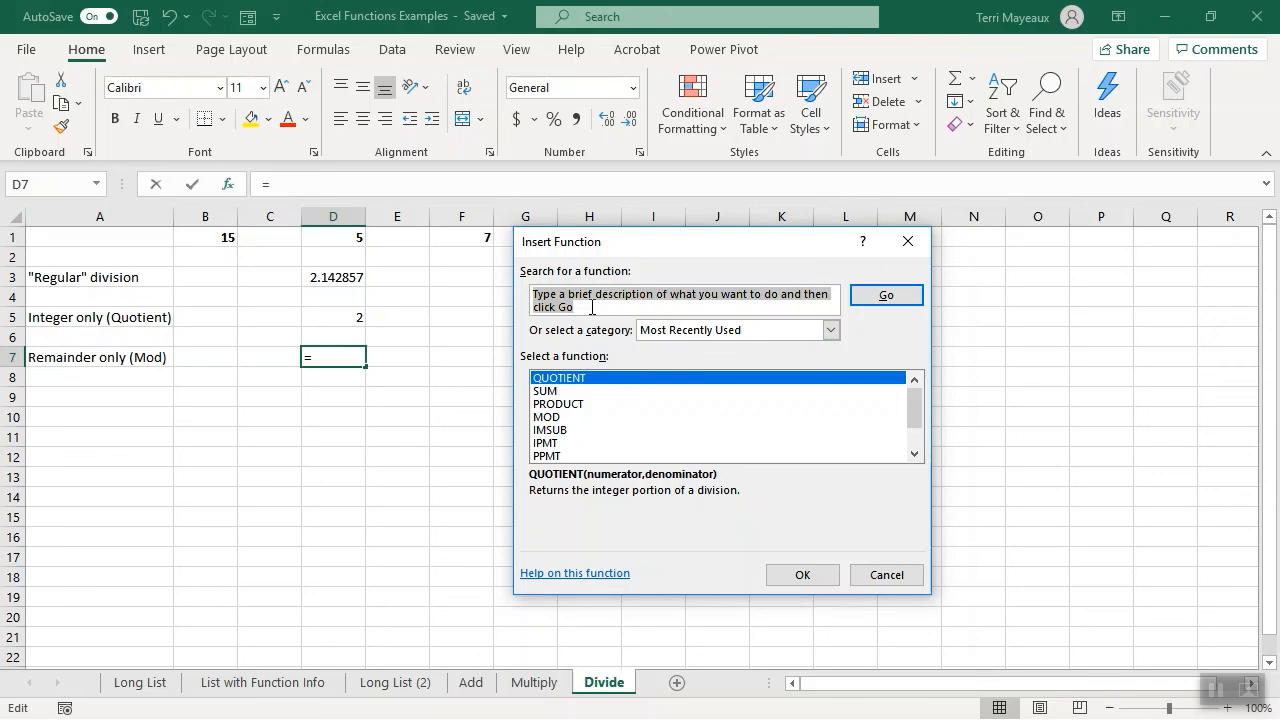
pyautogui.write('divsio')
pyautogui.press('BackSpace')
pyautogui.press('BackSpace')
pyautogui.press('BackSpace')
pyautogui.write('ision remainder')
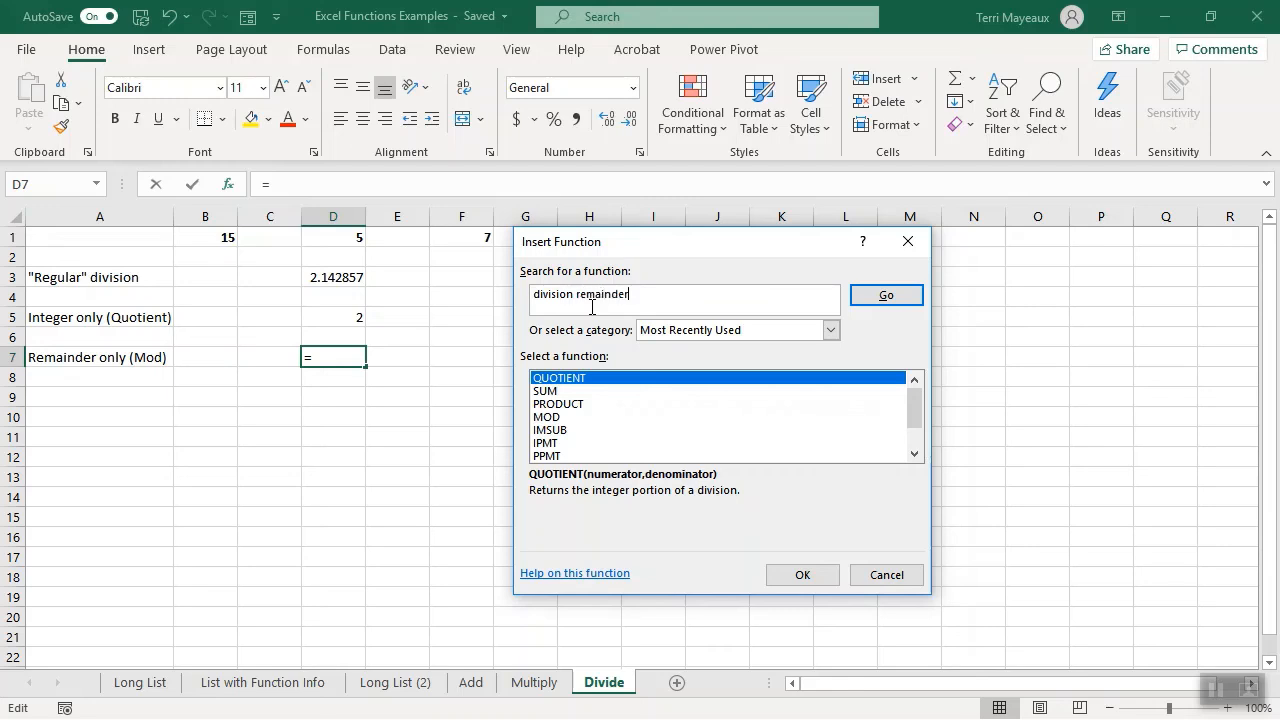
pyautogui.click(880, 295)
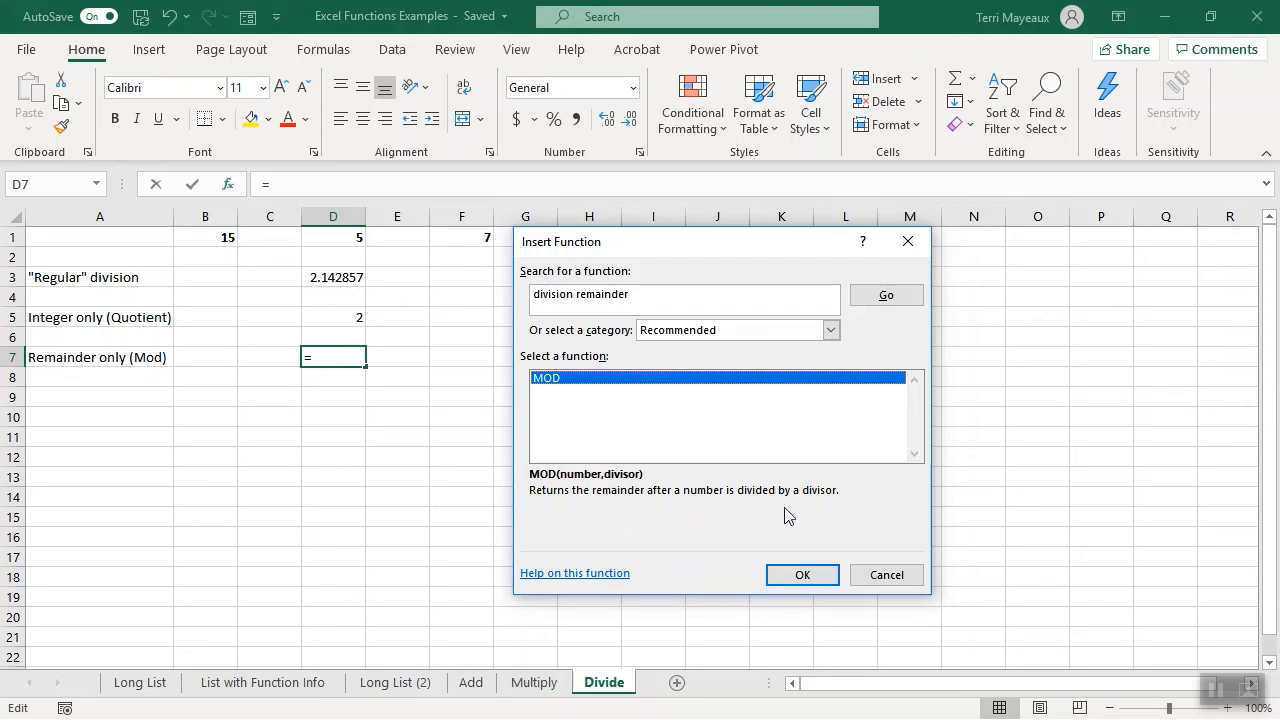
pyautogui.click(801, 576)
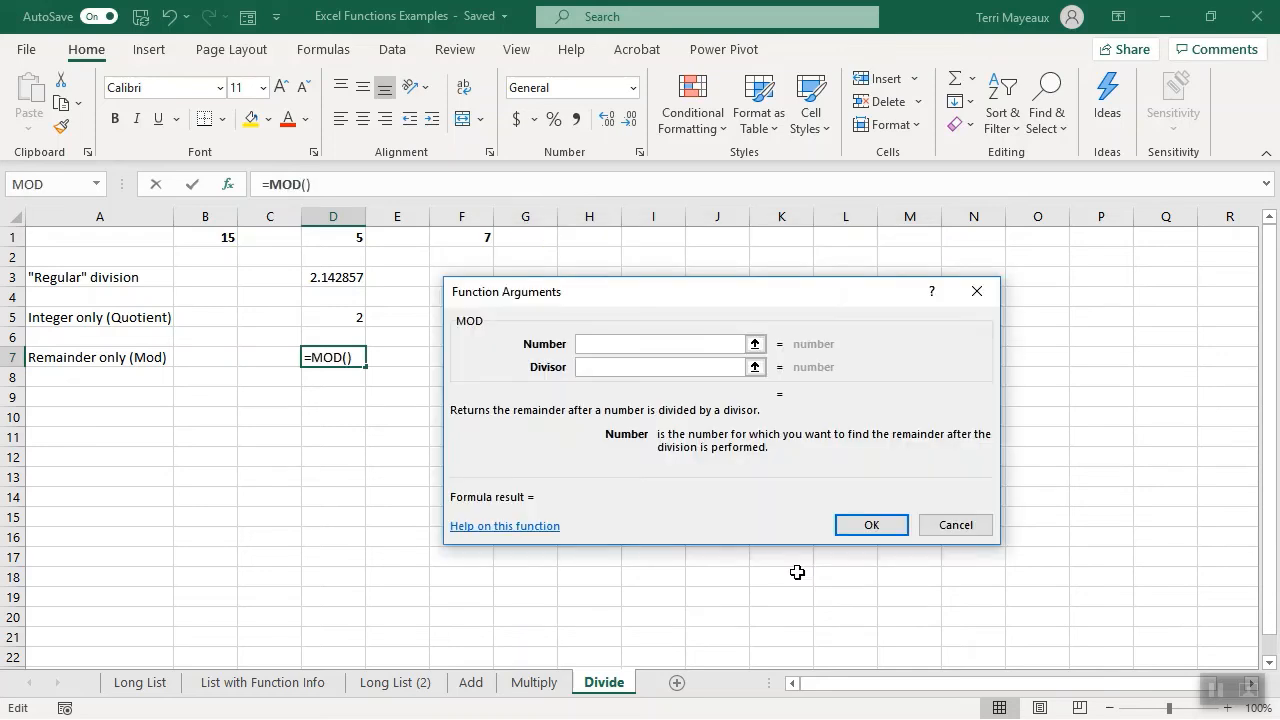
# - Set the MOD function's number to B1 and divisor to F1, and enter the formula in D7
pyautogui.moveTo(633, 294); pyautogui.dragTo(687, 303)
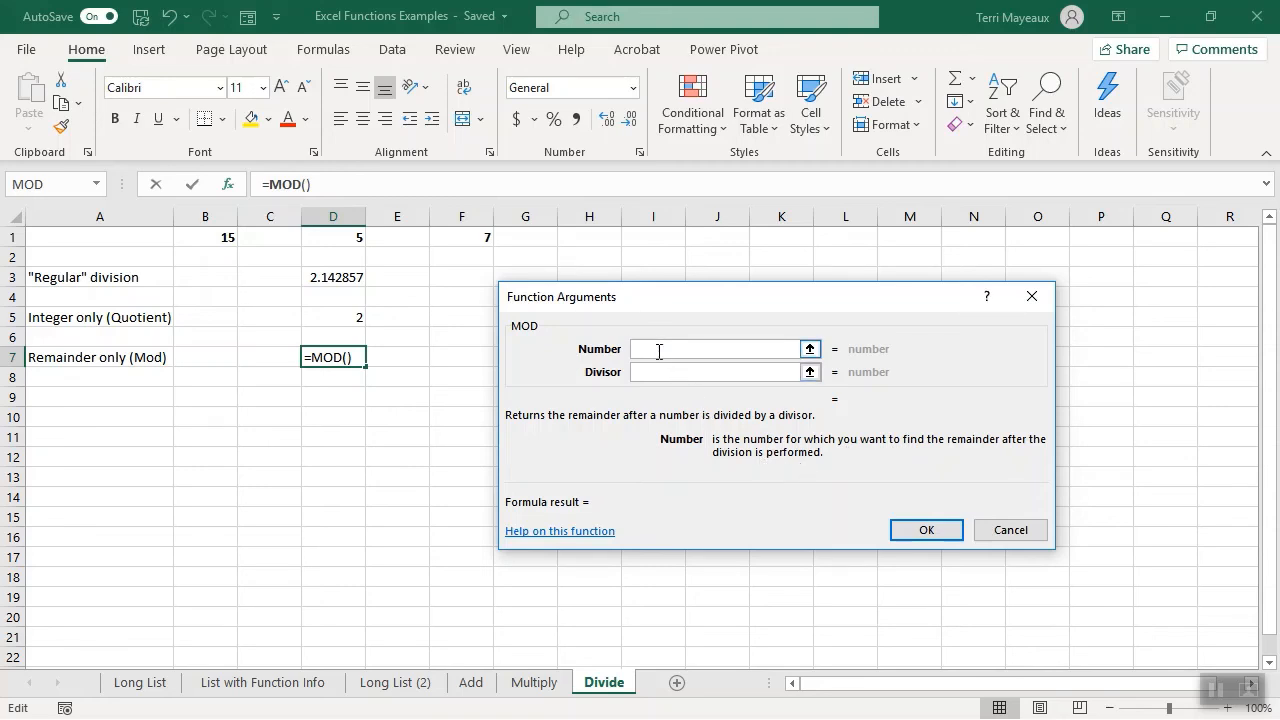
pyautogui.click(208, 237)
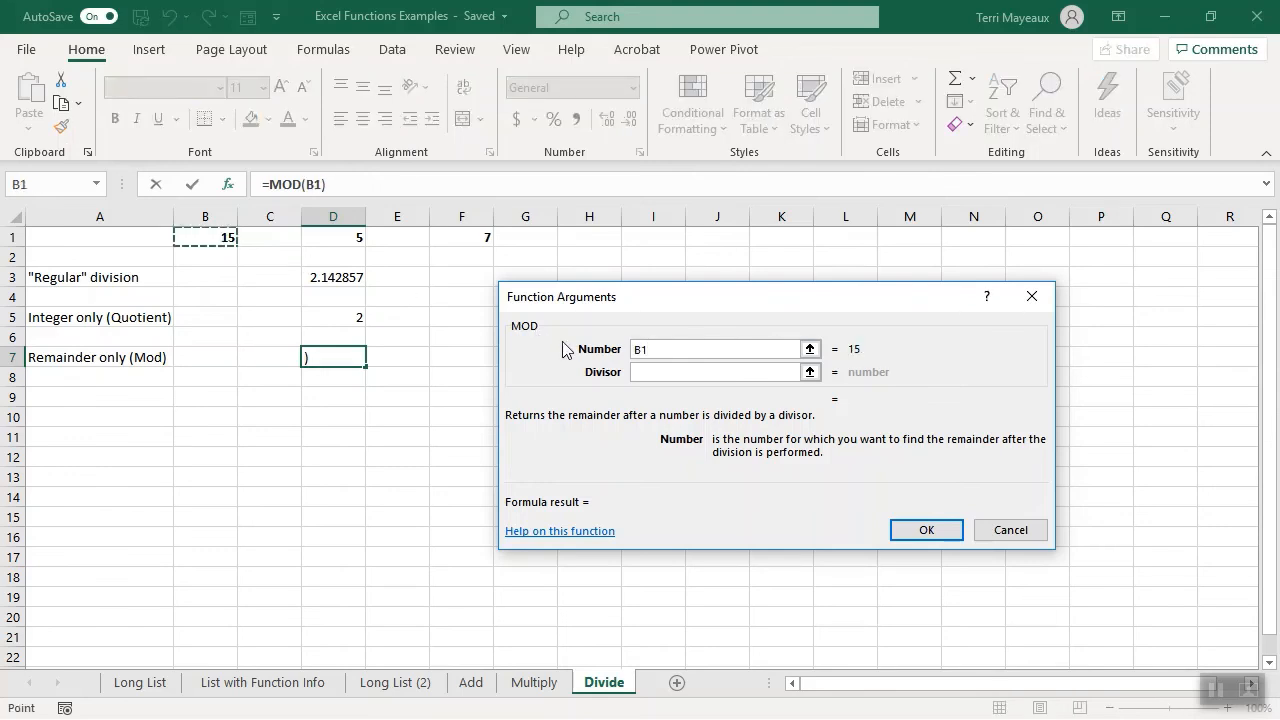
pyautogui.click(653, 373)
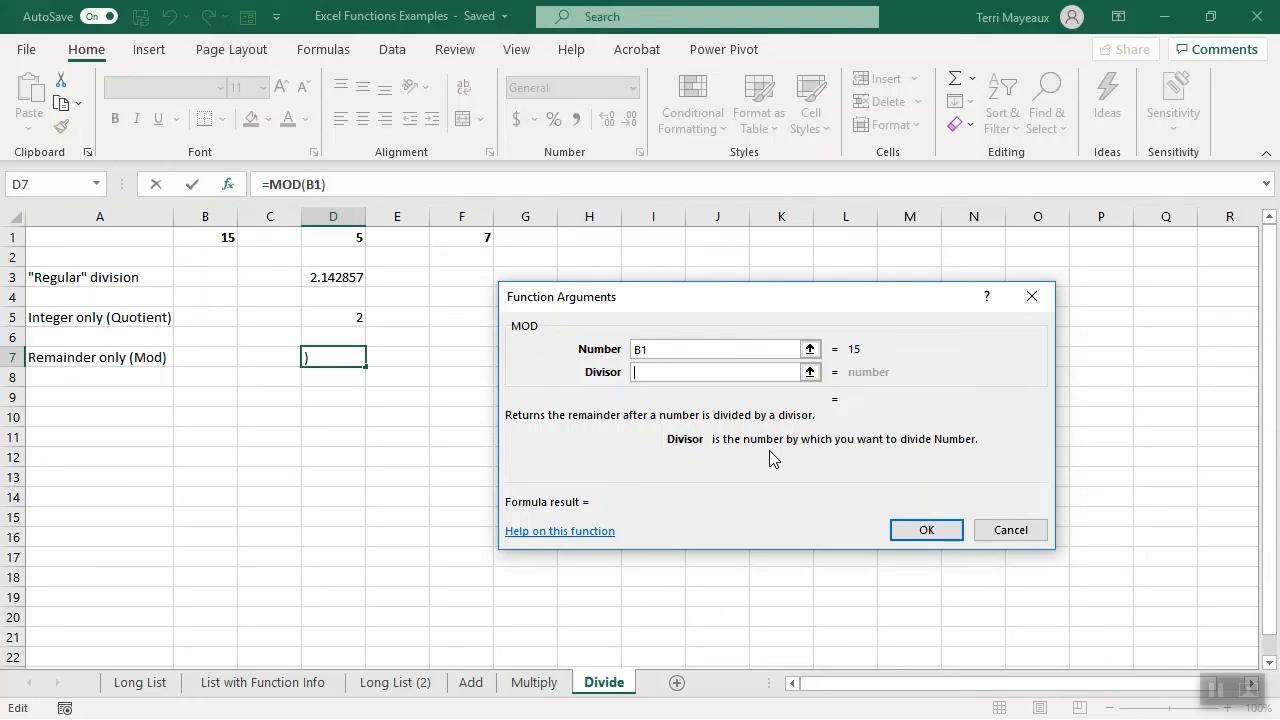
pyautogui.click(466, 237)
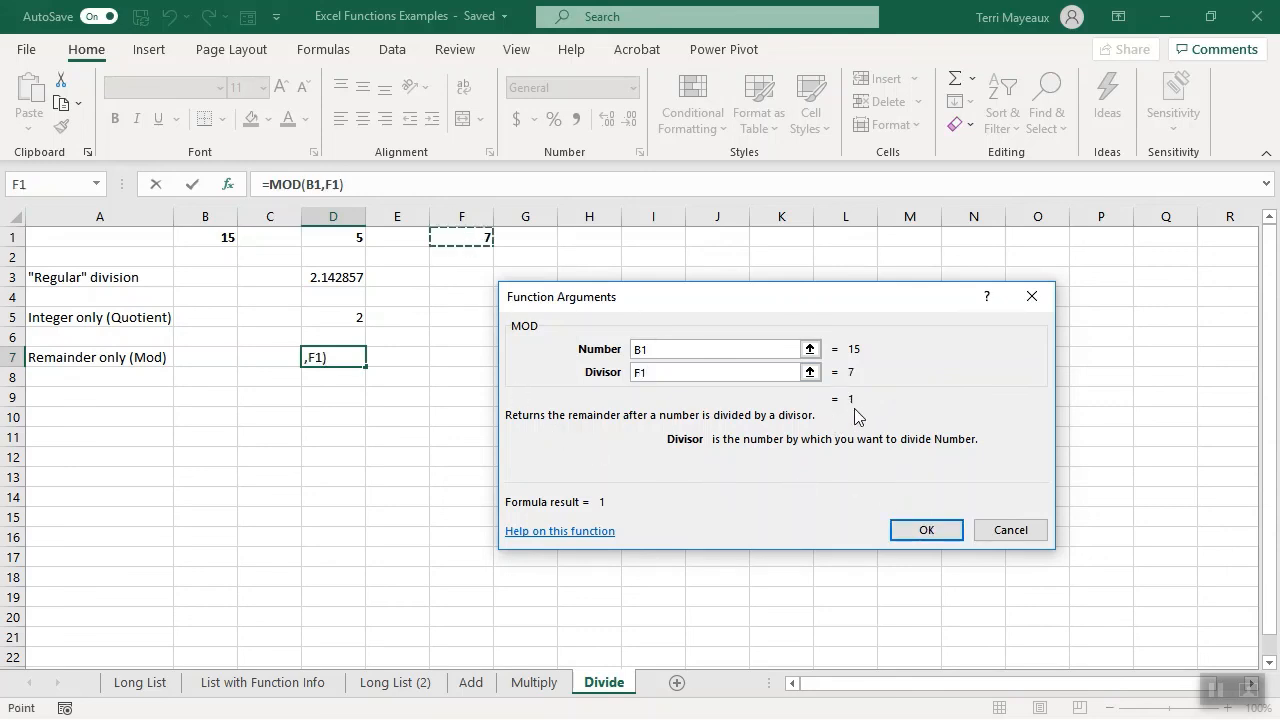
pyautogui.click(927, 532)
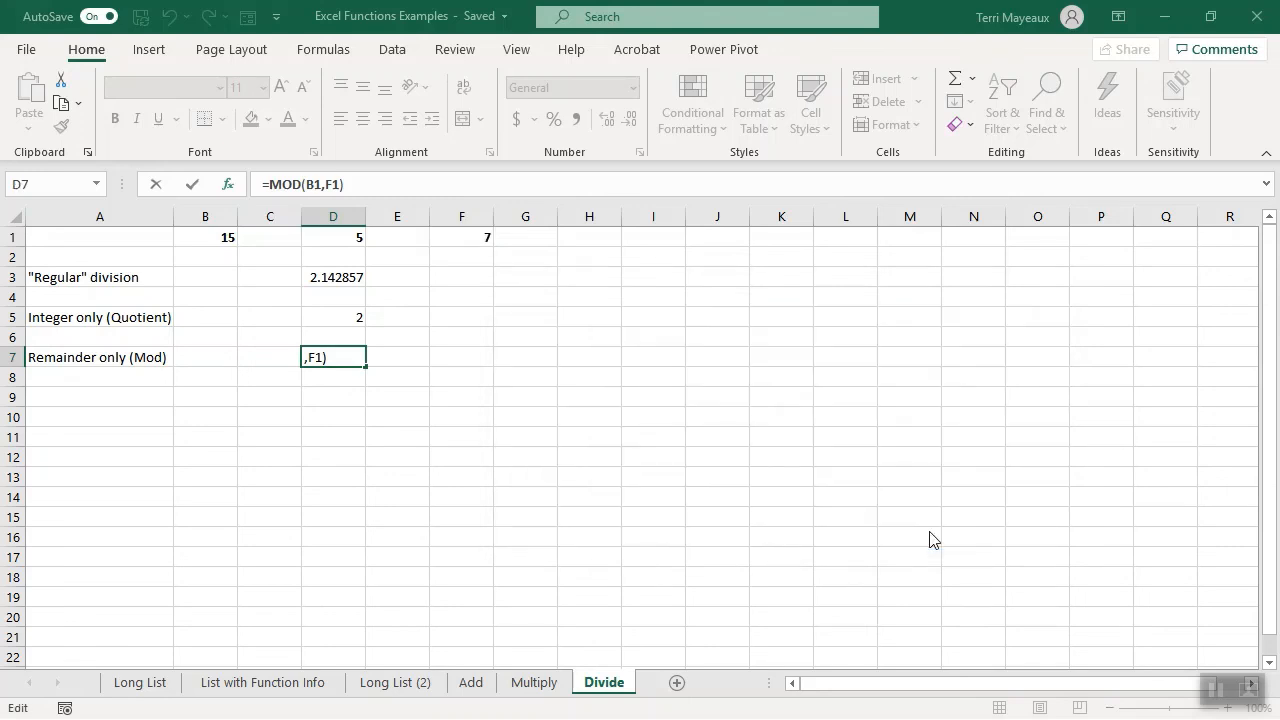